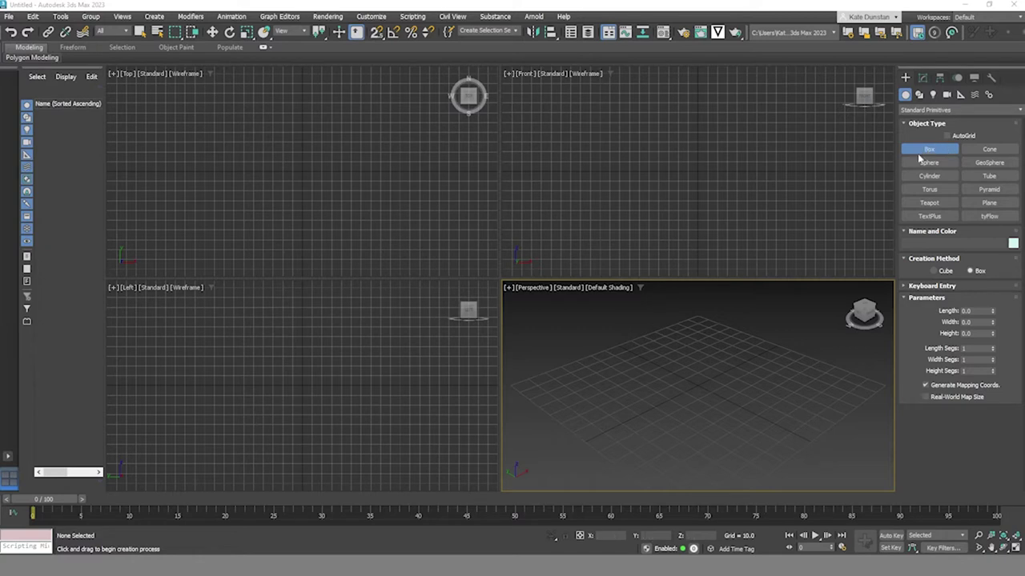
- Draw a box in the Top viewport and set Length 40, Width 60, Height 1
drag(253, 164, 357, 204)
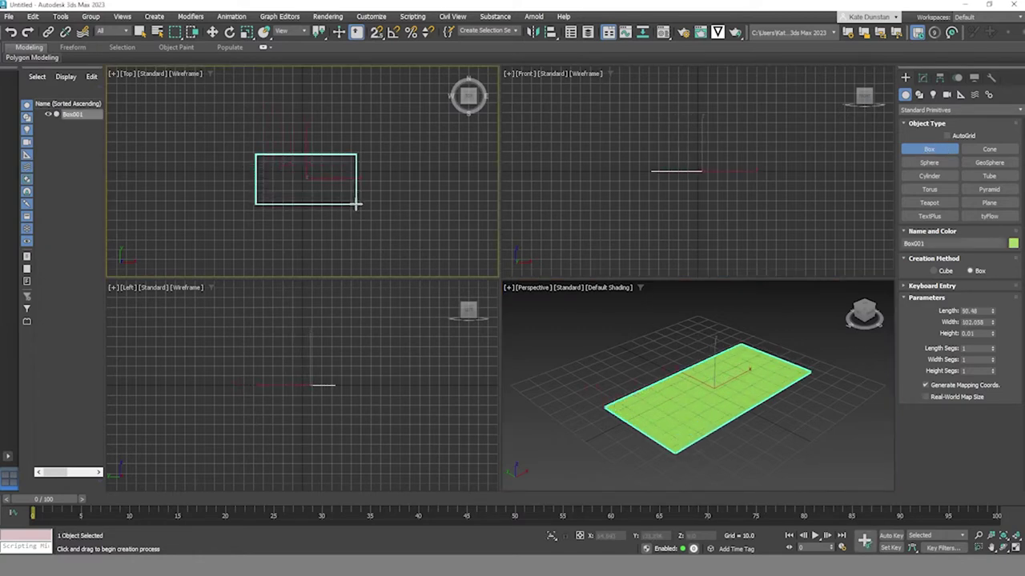
click(728, 197)
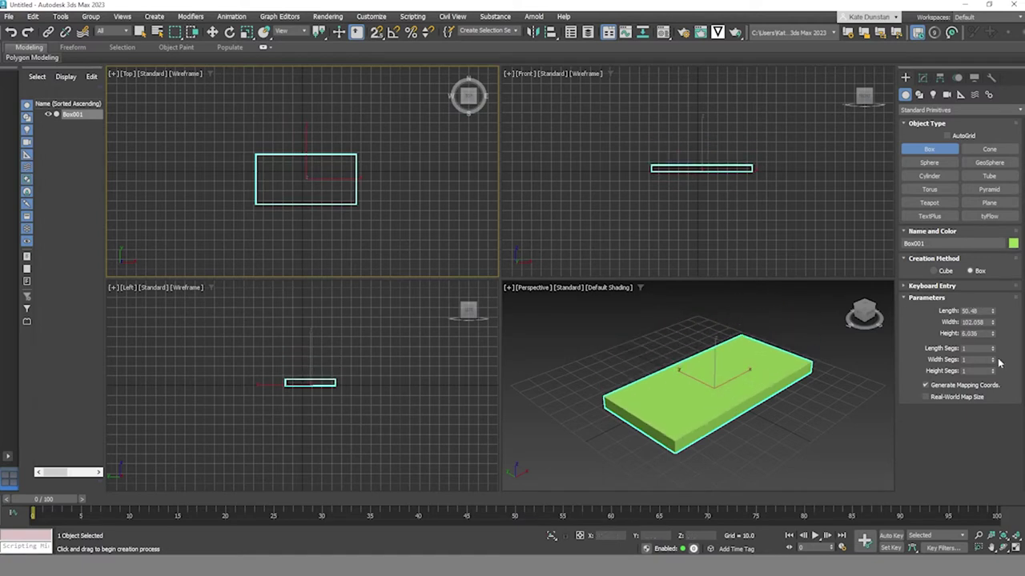
double_click(970, 311)
text(40)
key(Tab)
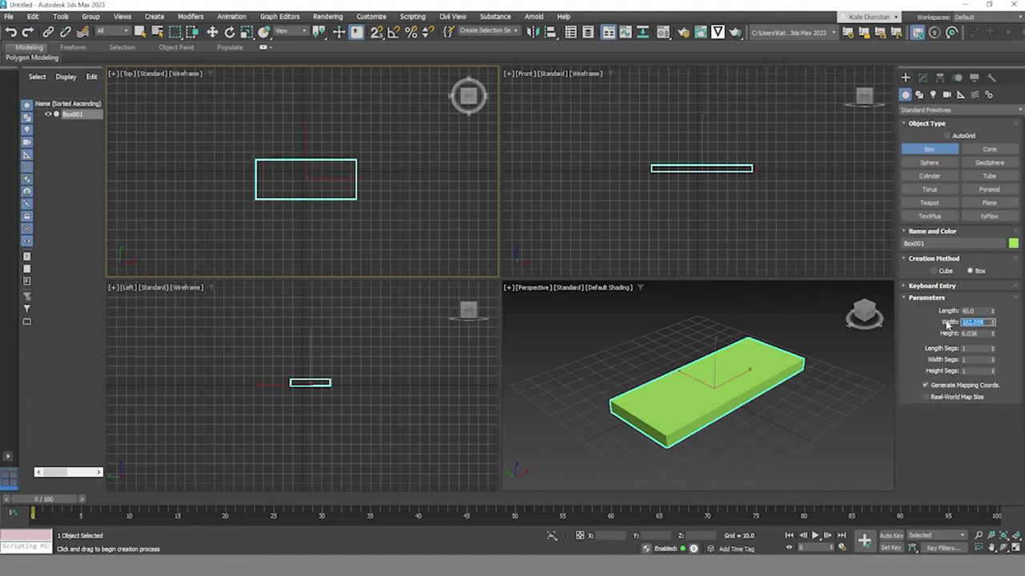
text(60)
key(Tab)
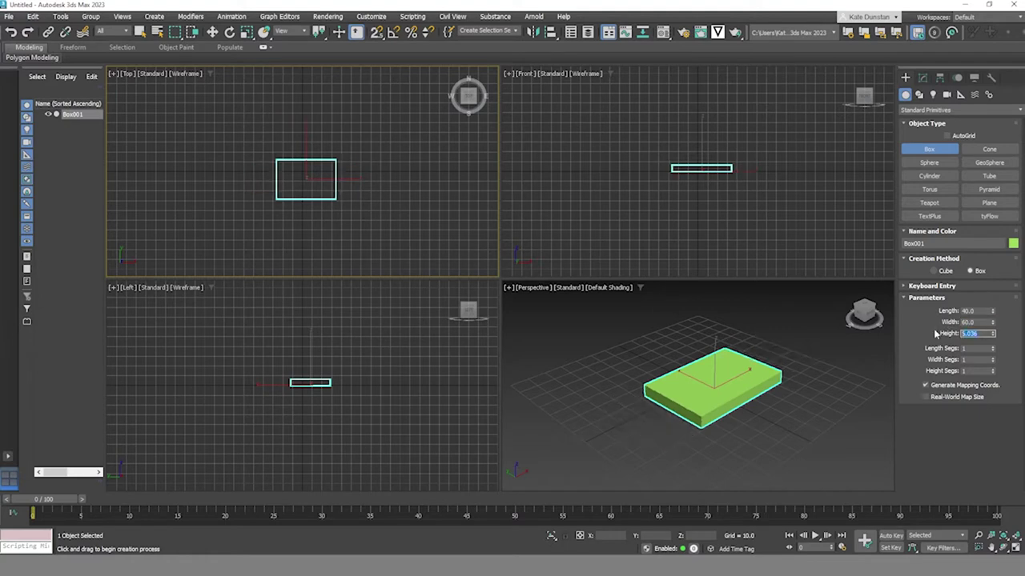
text(1)
key(Tab)
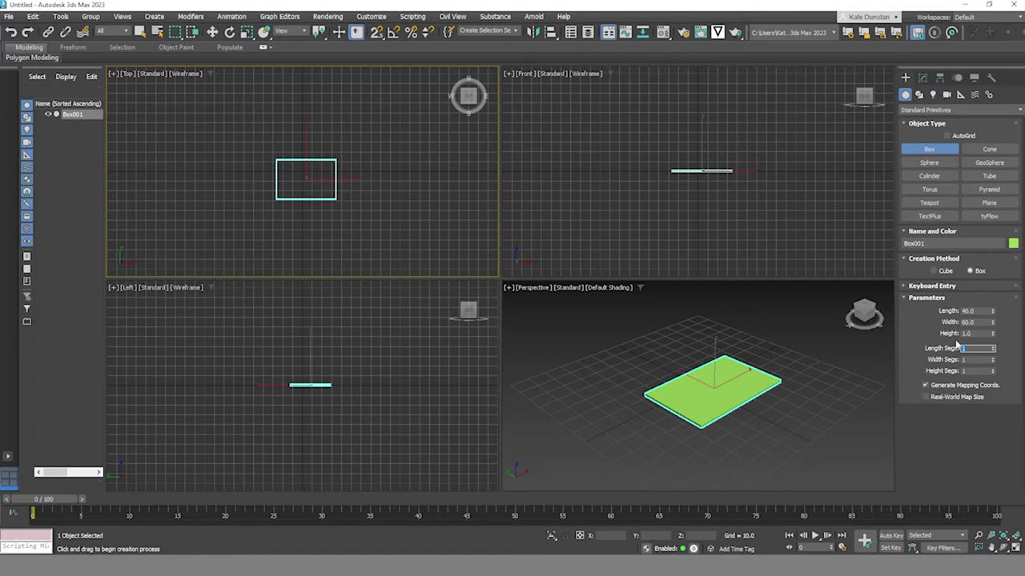
- Give the box 40 length segments and 50 width segments
text(40)
key(Tab)
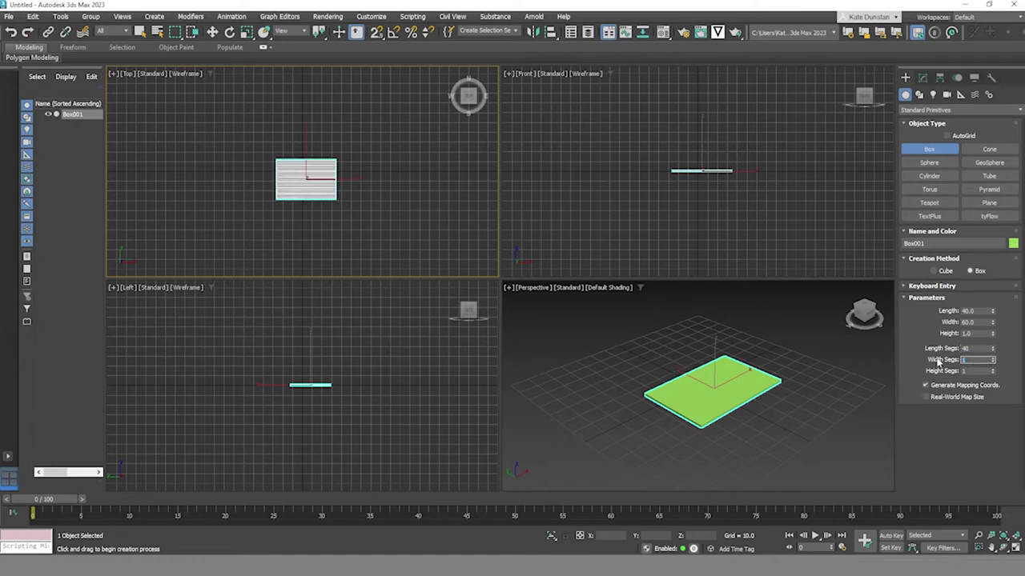
text(50)
key(Return)
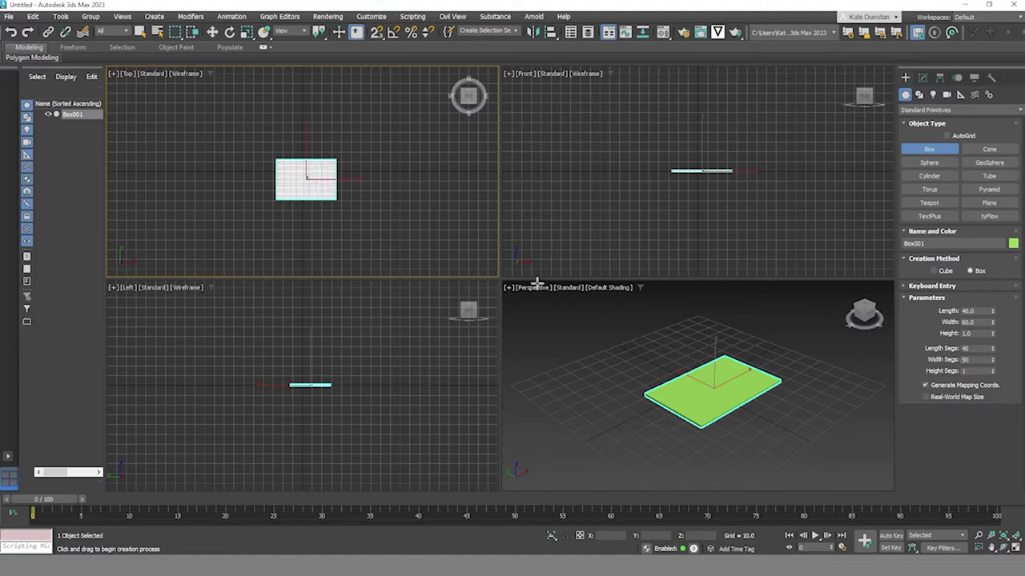
click(593, 322)
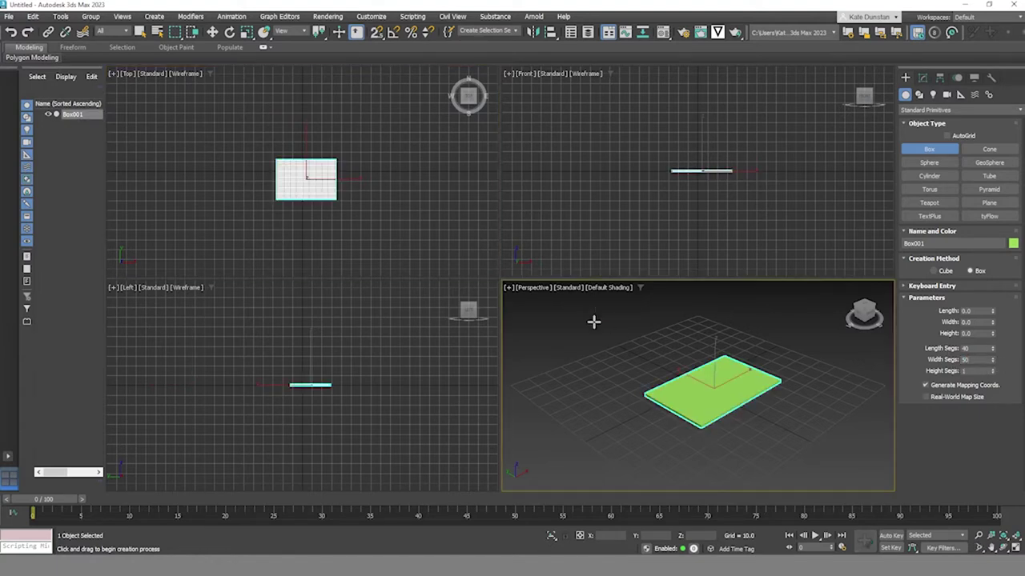
- Maximize the Perspective viewport and display the selected slab with edged faces
key(alt+w)
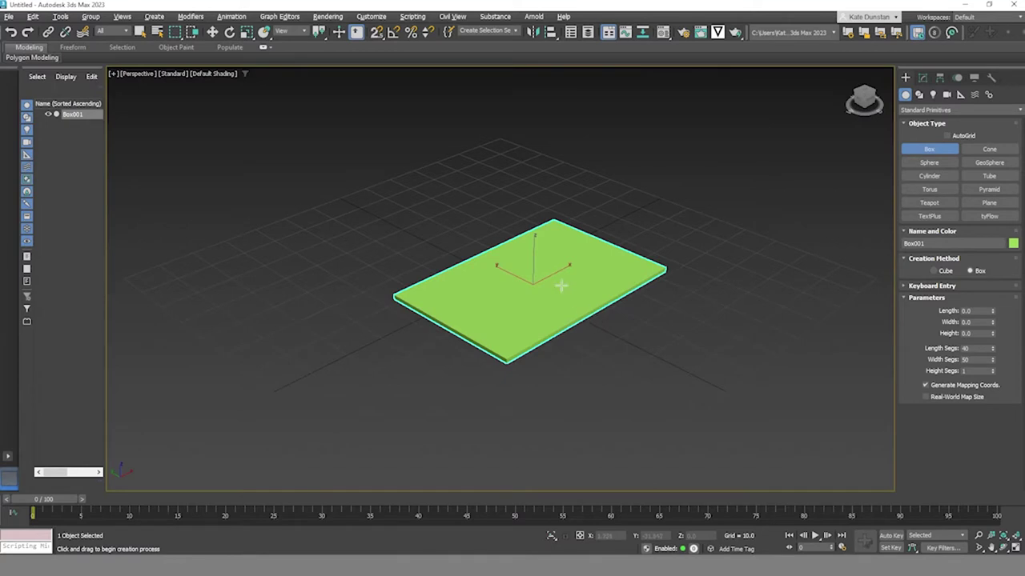
click(221, 74)
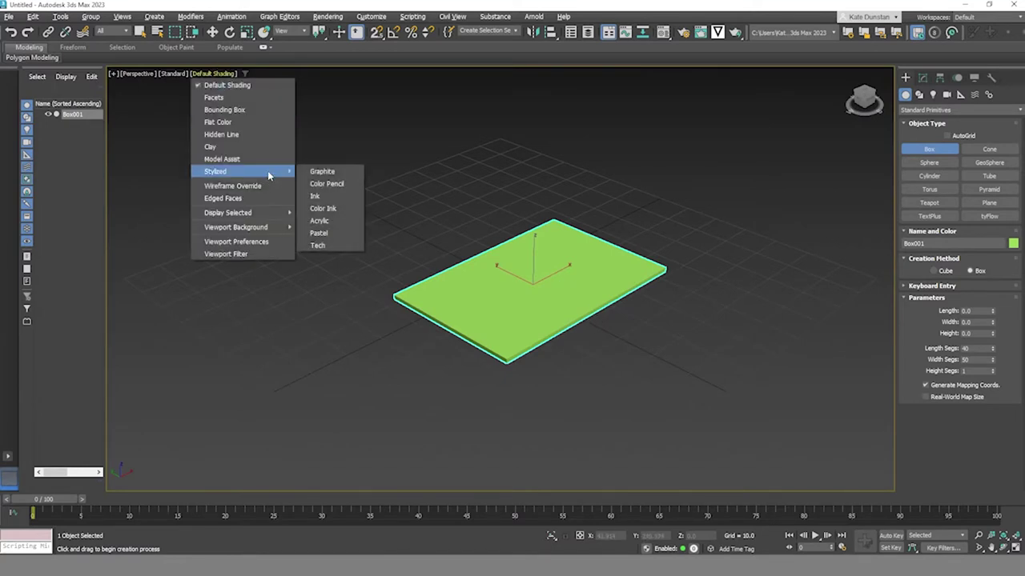
mouse_move(252, 213)
click(352, 213)
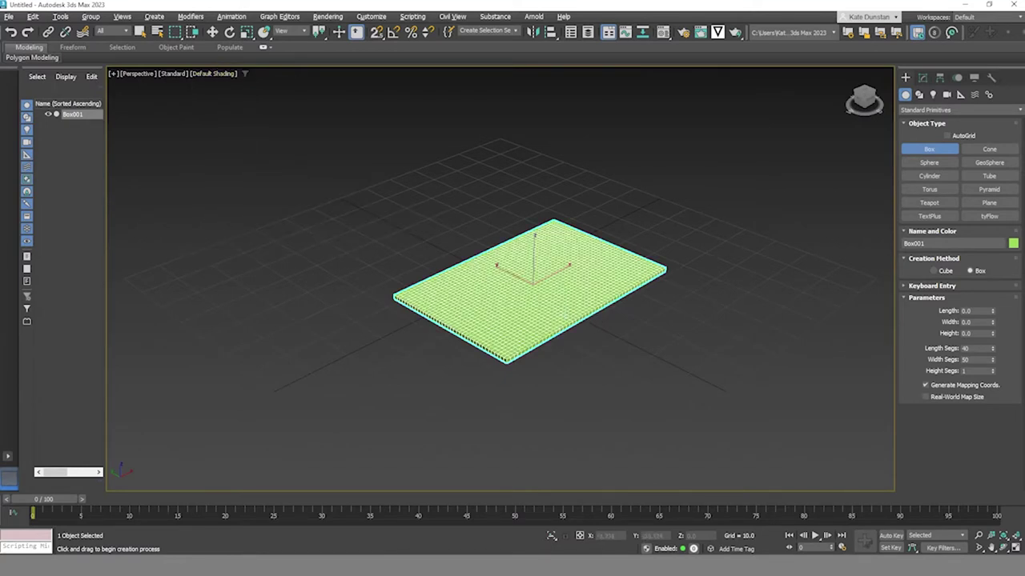
scroll(522, 358, up, 4)
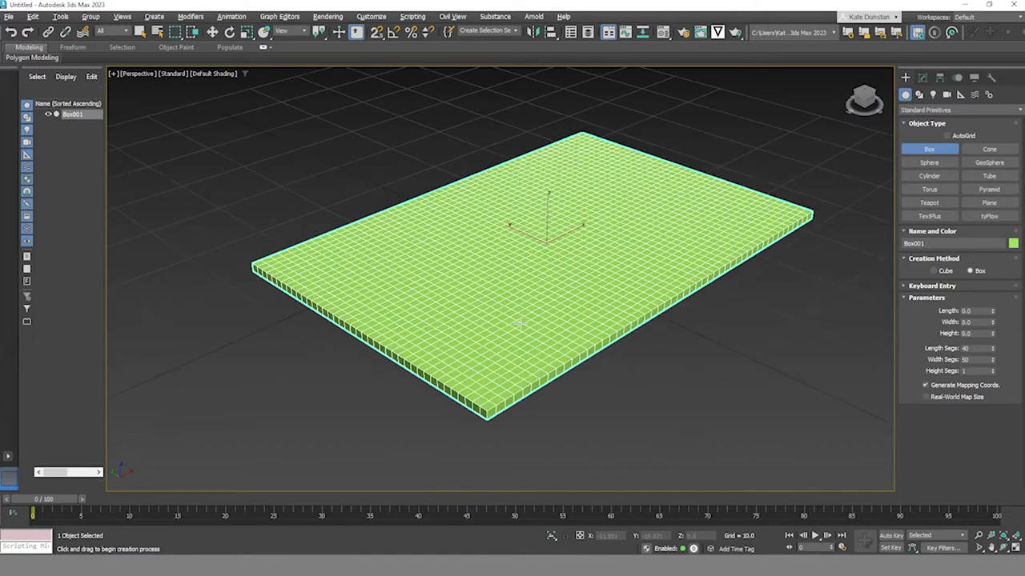
click(922, 77)
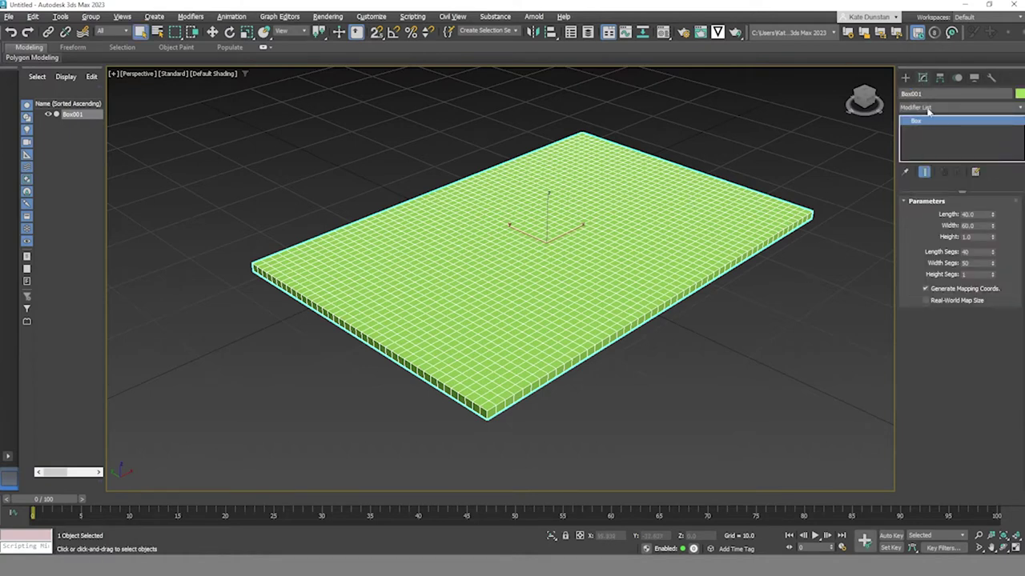
- Add a Cloth modifier and set Box001 as a Cloth object with pressure in Object Properties
click(927, 109)
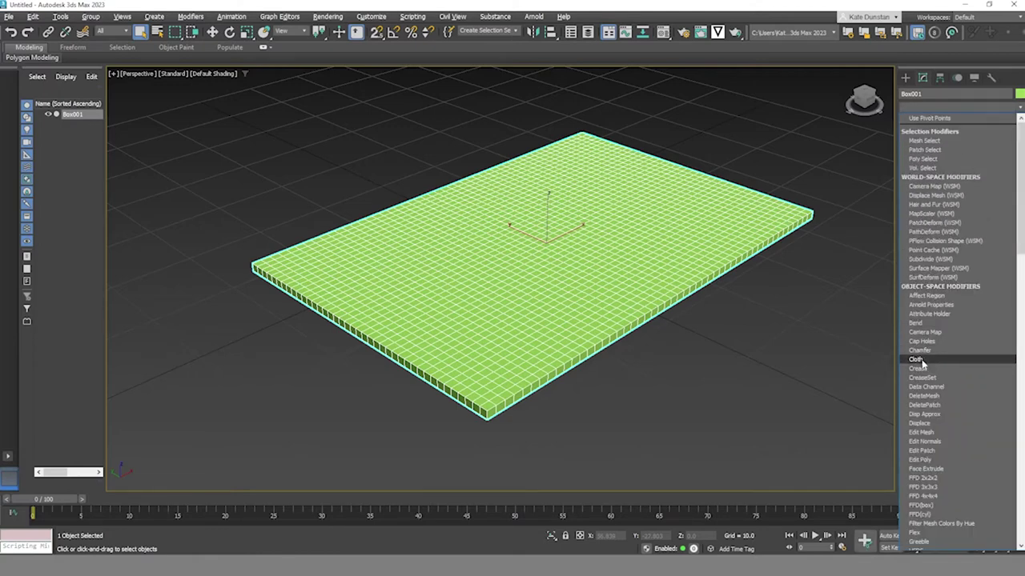
click(916, 360)
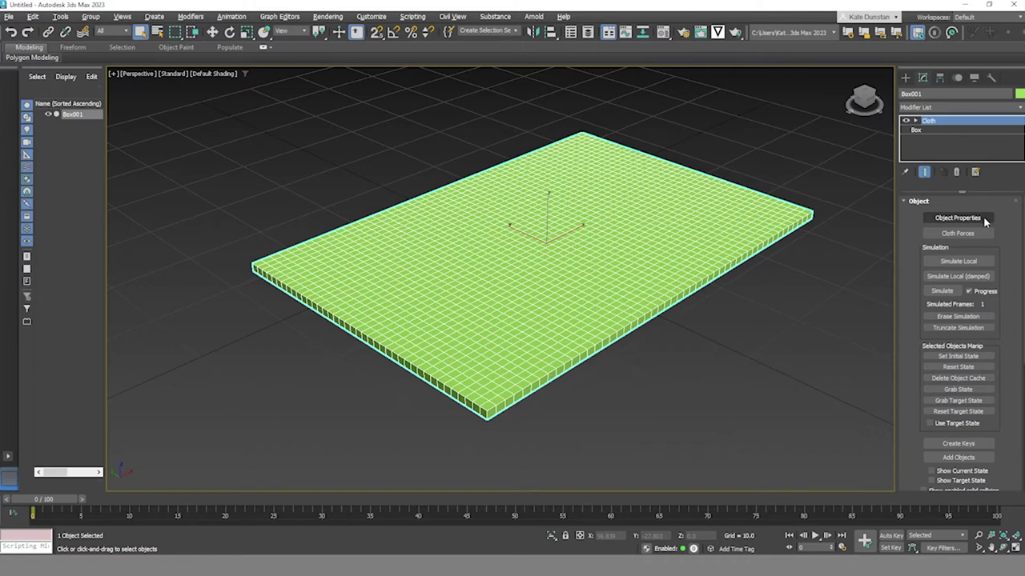
click(959, 218)
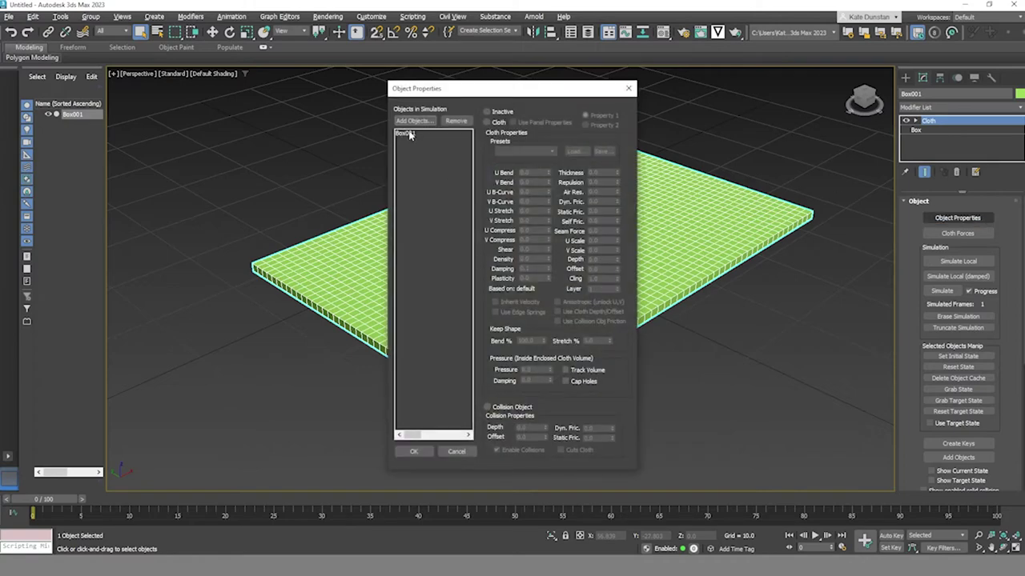
click(412, 134)
click(488, 123)
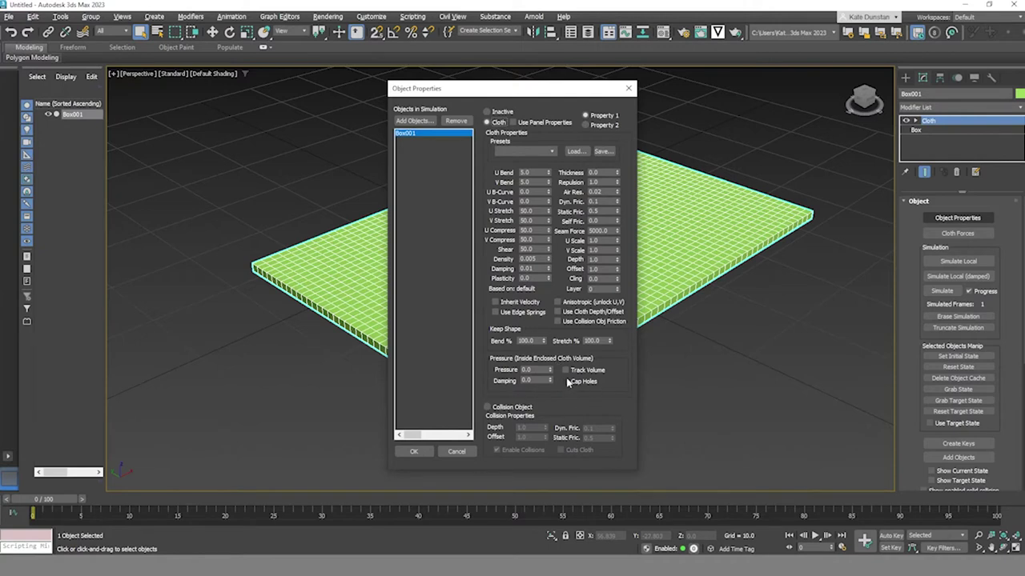
double_click(530, 369)
click(408, 453)
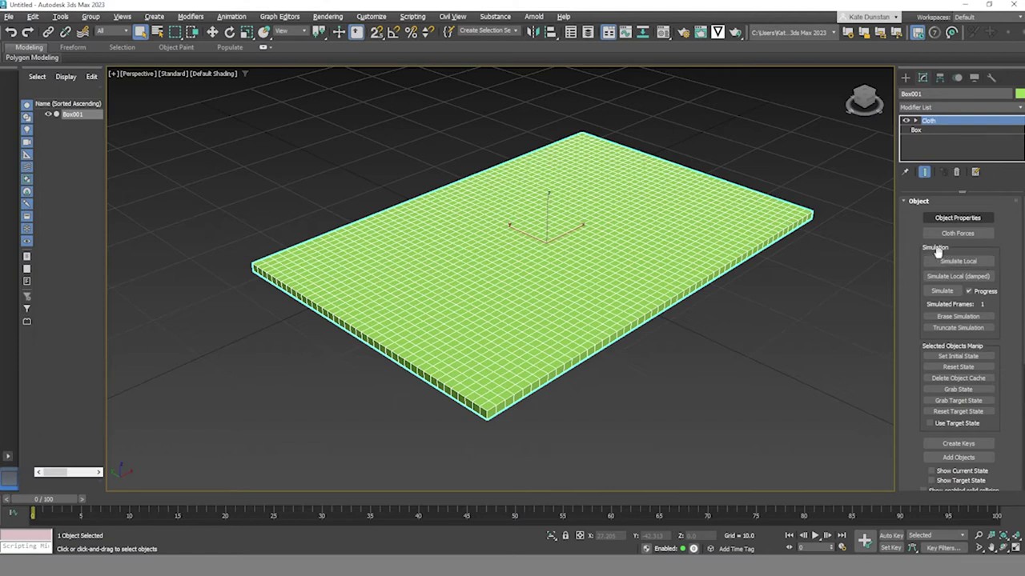
- Run Simulate Local and stop it once the slab has inflated into a pillow
click(982, 261)
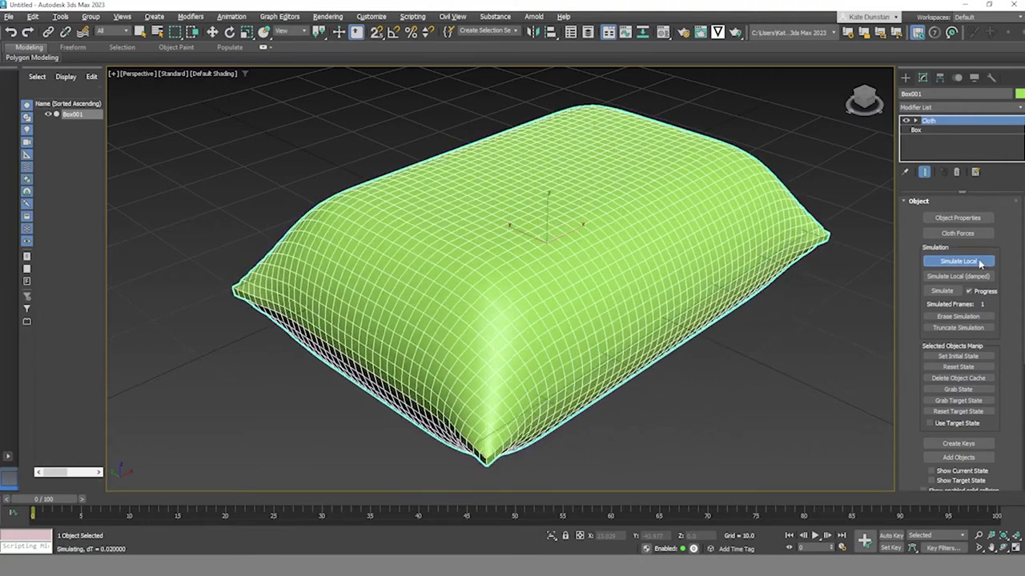
click(981, 262)
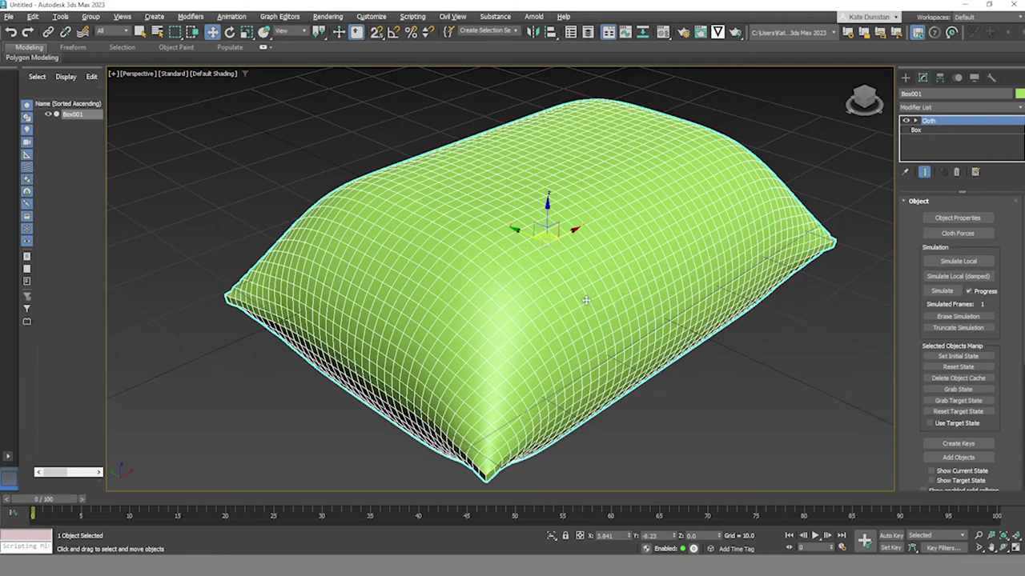
right_click(531, 285)
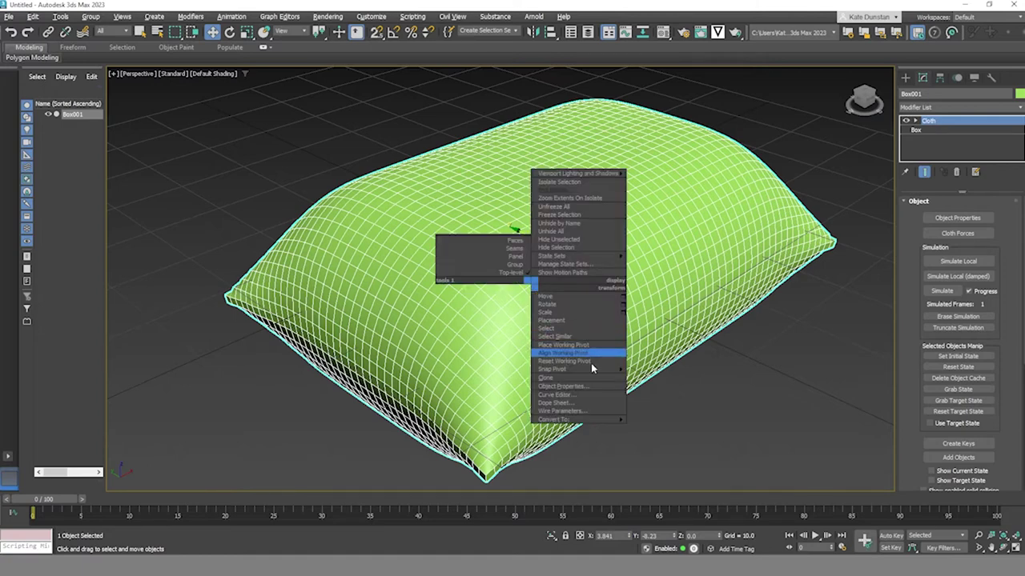
- Convert the inflated pillow Box001 to an Editable Poly from the quad menu
mouse_move(593, 425)
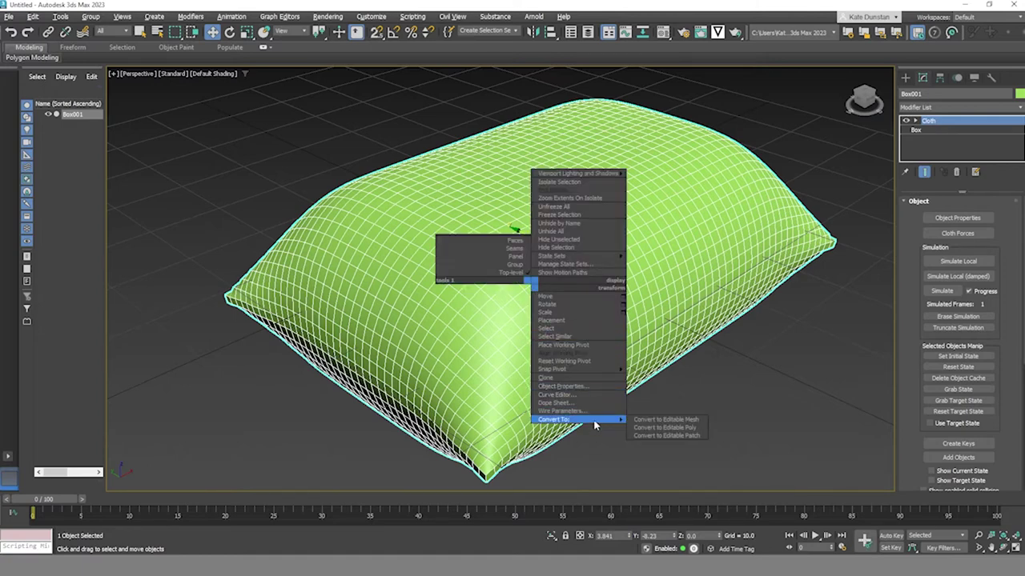
click(702, 430)
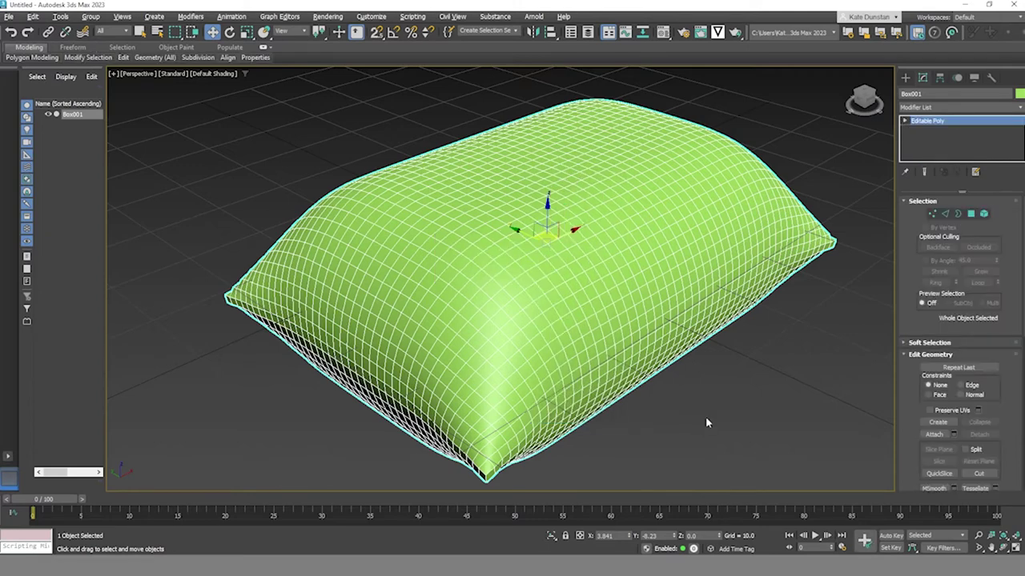
click(944, 216)
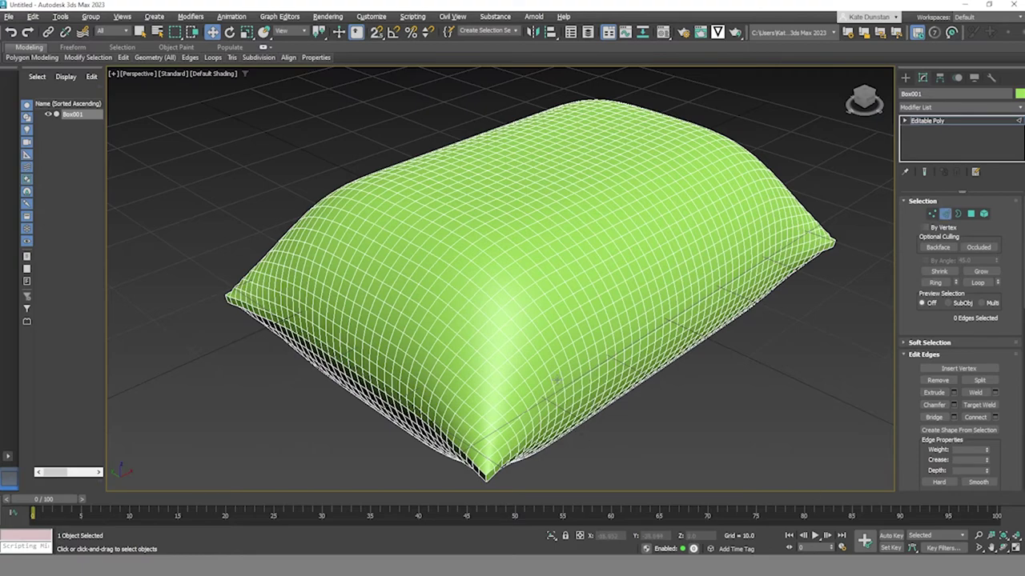
- Ring-select 180 side edges from a corner edge and connect them into a new loop
alt+middle_drag(558, 381, 536, 355)
scroll(485, 364, up, 3)
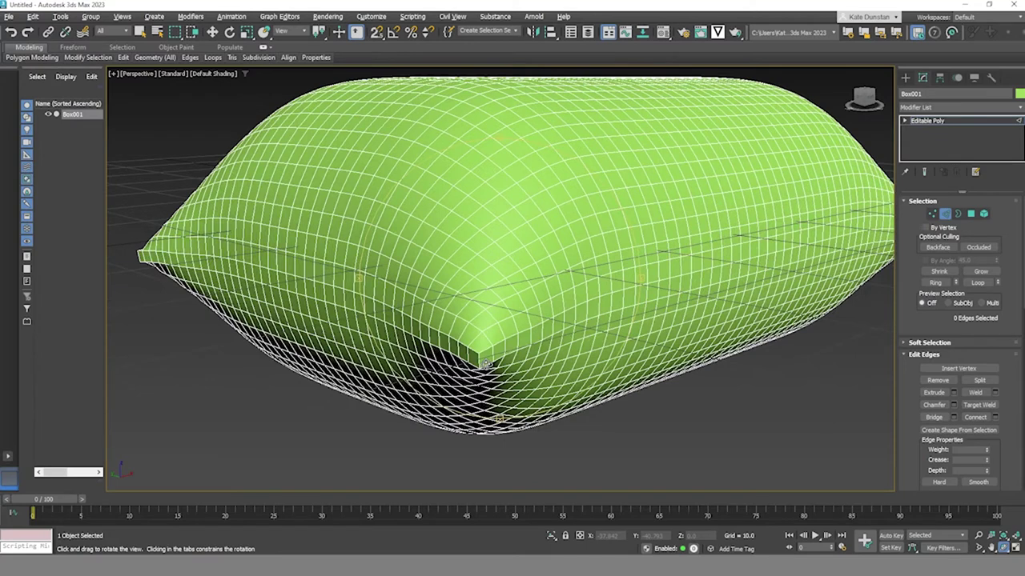
scroll(486, 364, up, 3)
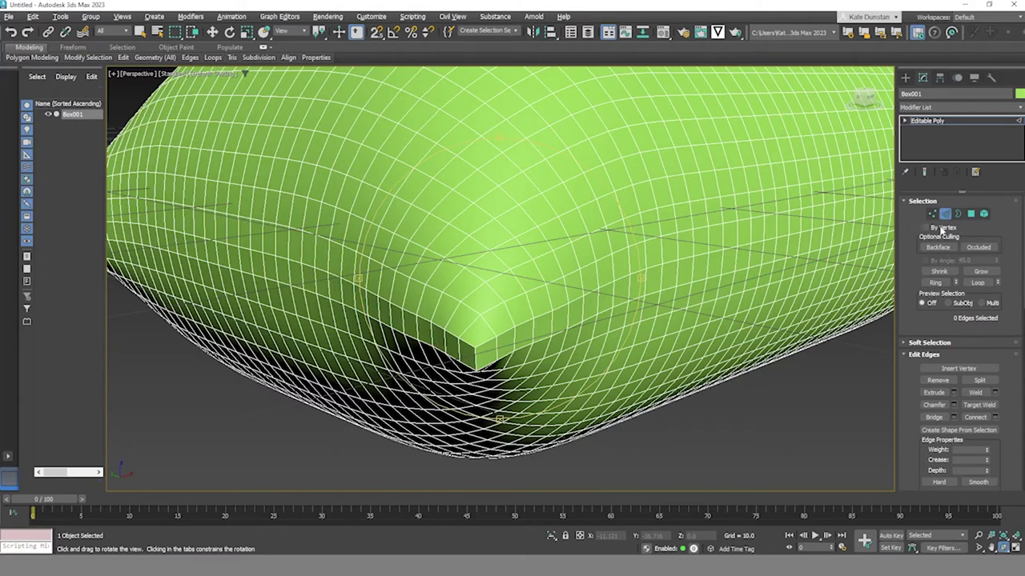
click(946, 214)
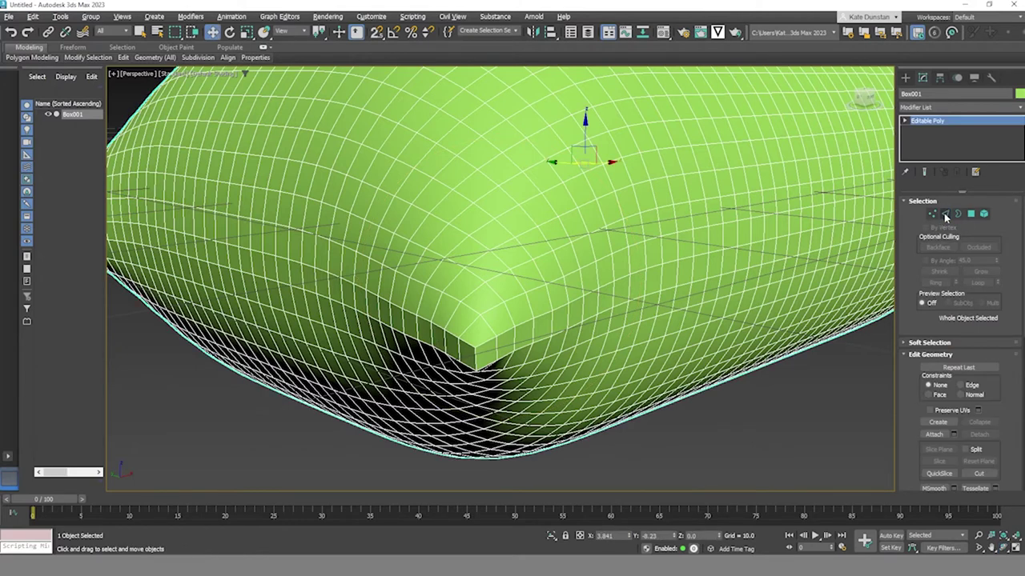
click(945, 215)
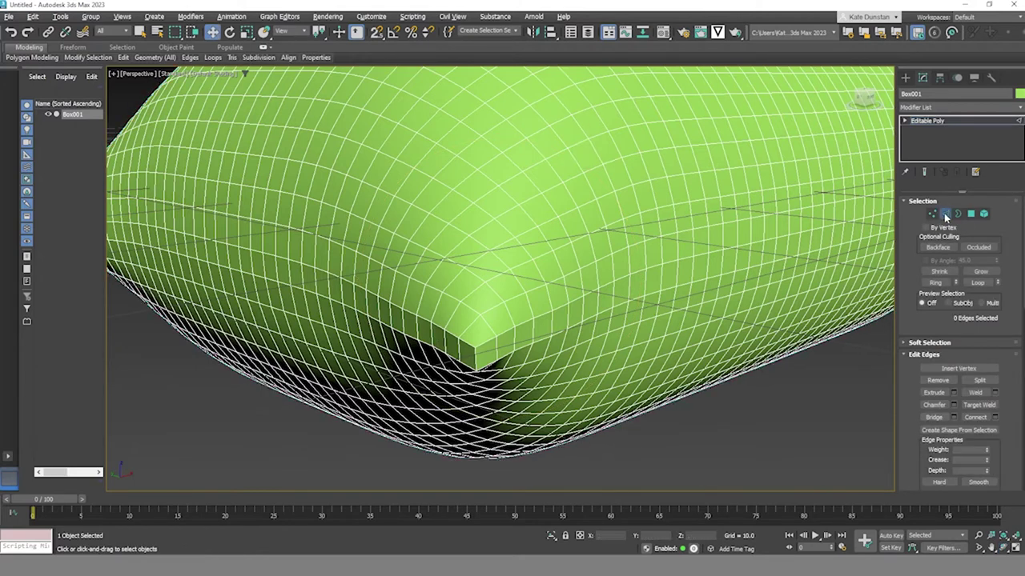
click(496, 348)
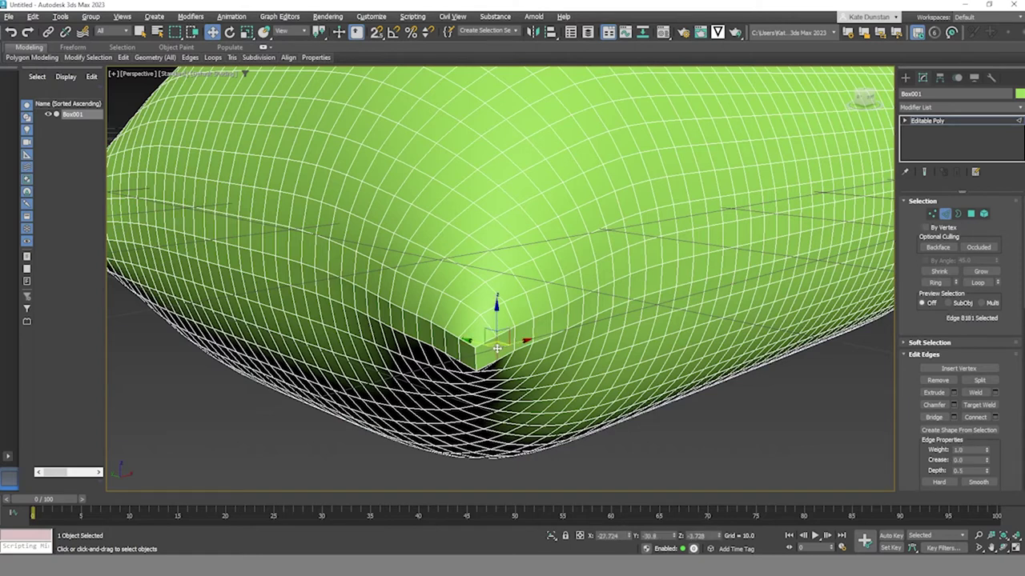
click(937, 283)
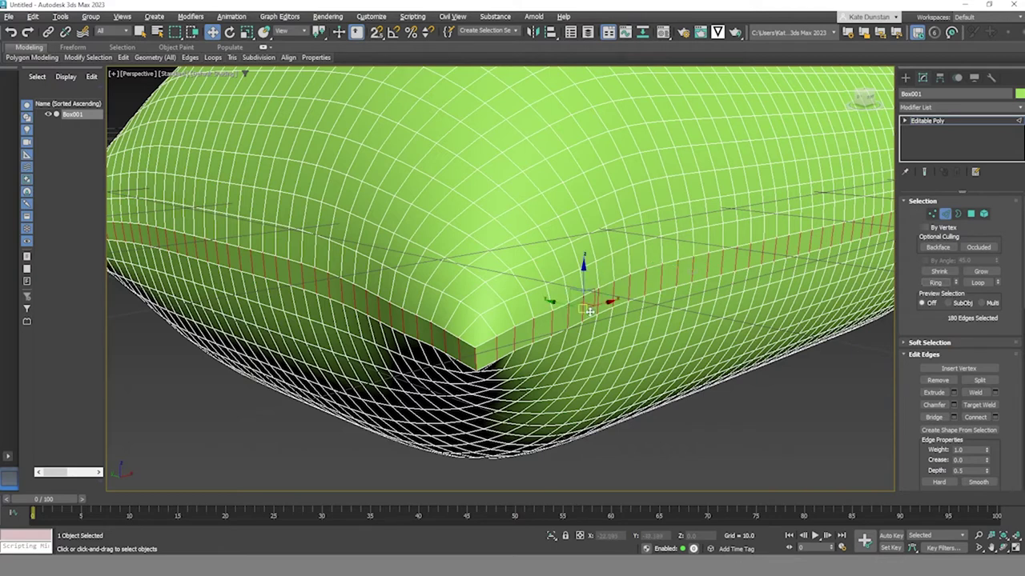
right_click(555, 318)
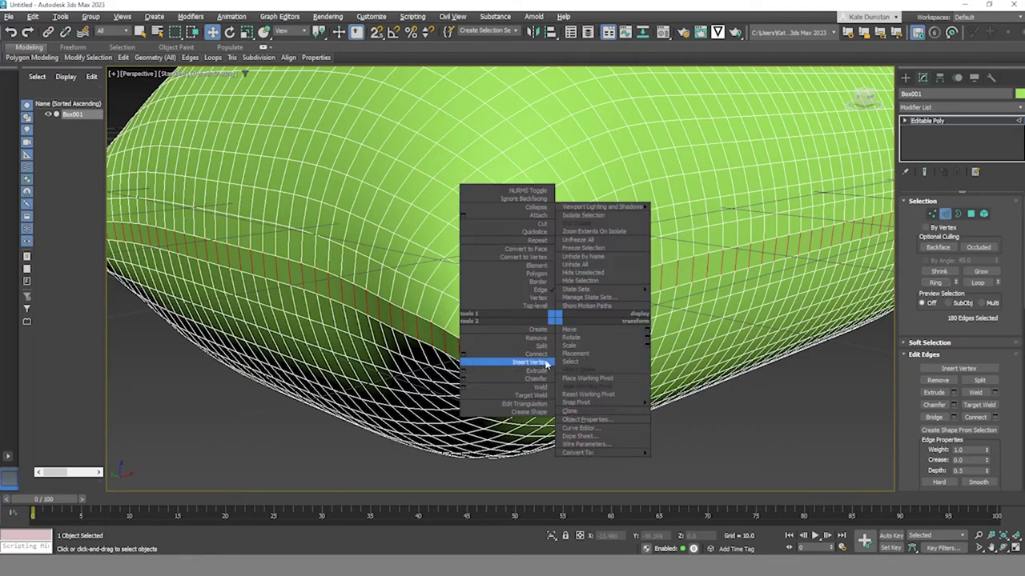
click(536, 354)
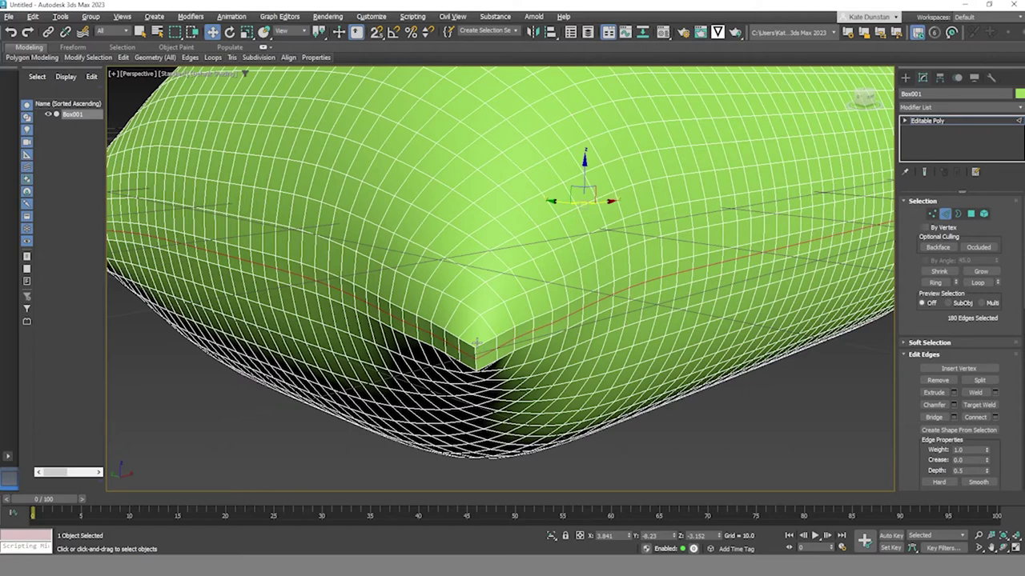
- Chamfer the new side loop by 0.339 with 2 connect edge segments
right_click(491, 353)
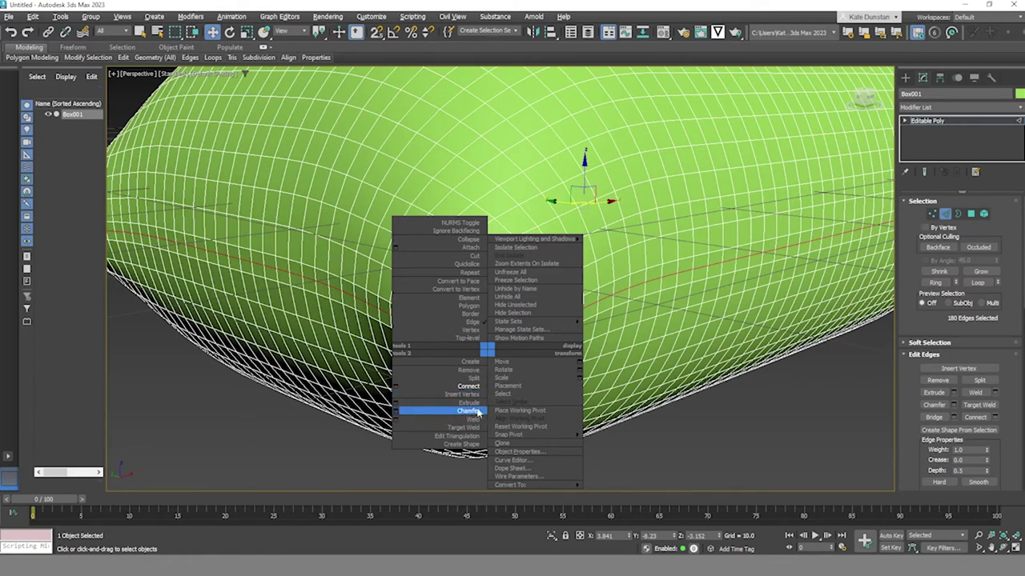
click(396, 412)
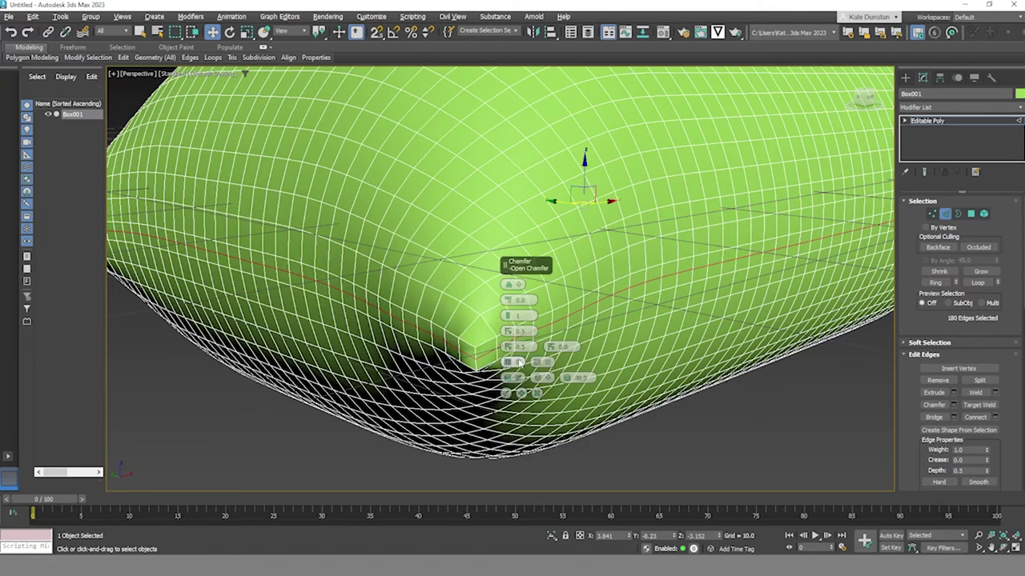
scroll(509, 292, up, 3)
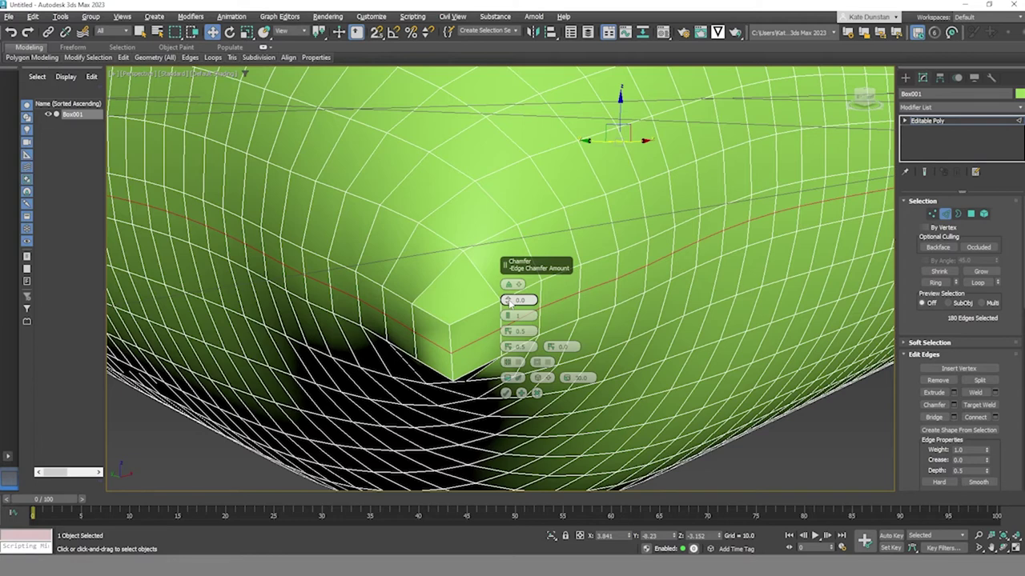
mouse_move(507, 299)
mouse_down()
mouse_move(508, 284)
mouse_move(507, 299)
mouse_up()
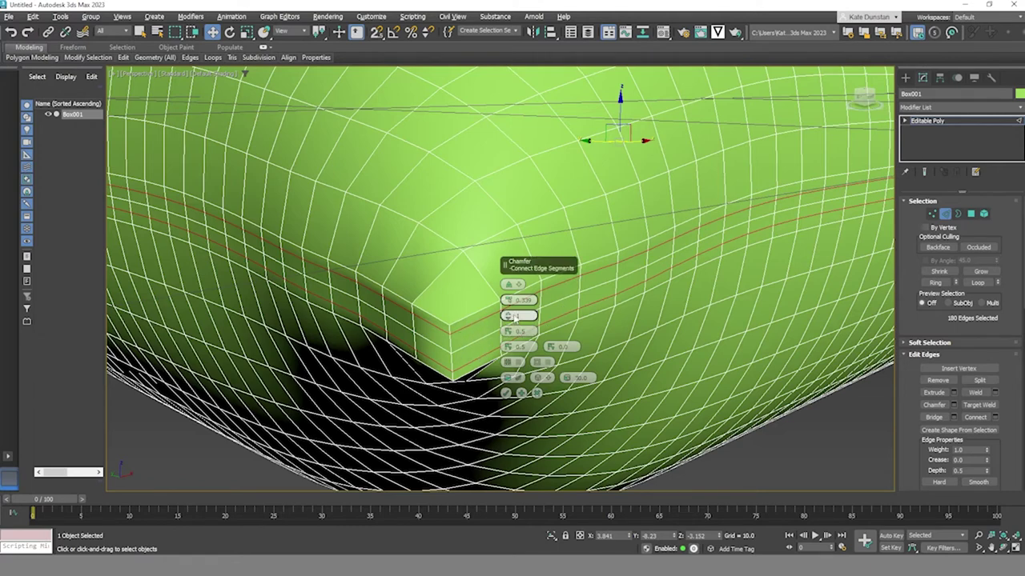
drag(513, 317, 514, 311)
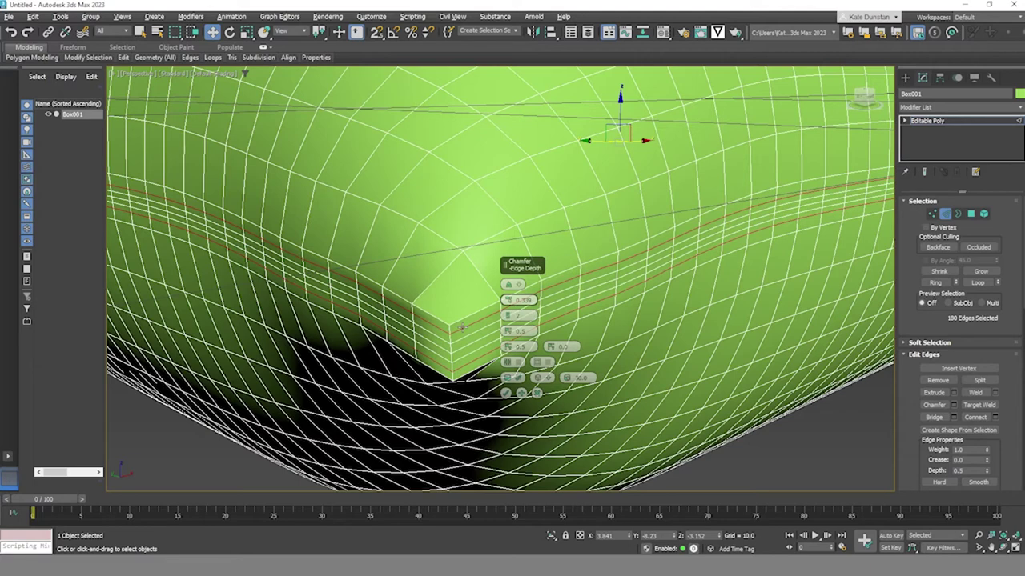
click(506, 398)
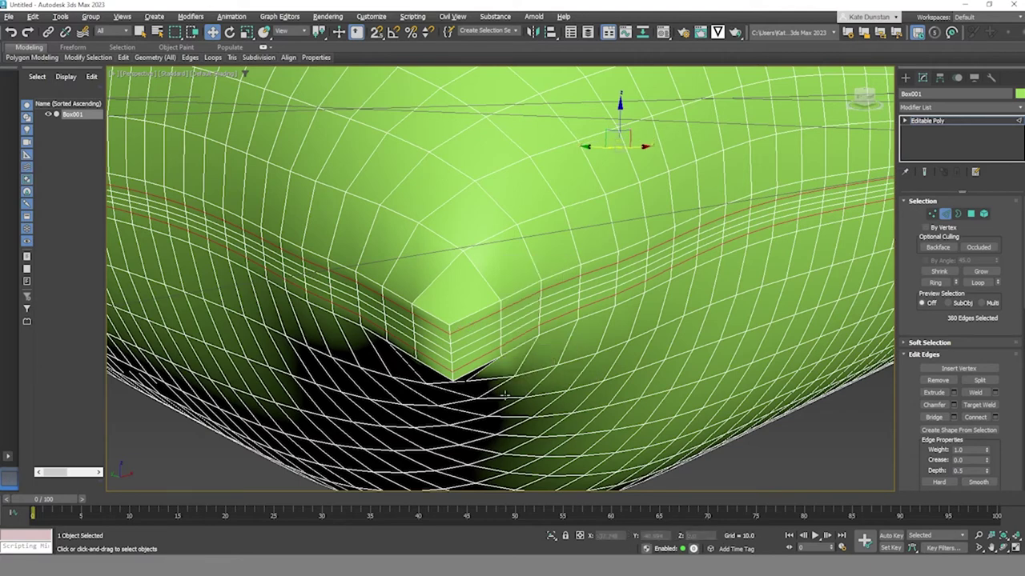
- Loop-select one 180-edge horizontal loop along the chamfered seam band
right_click(487, 357)
click(467, 389)
click(476, 342)
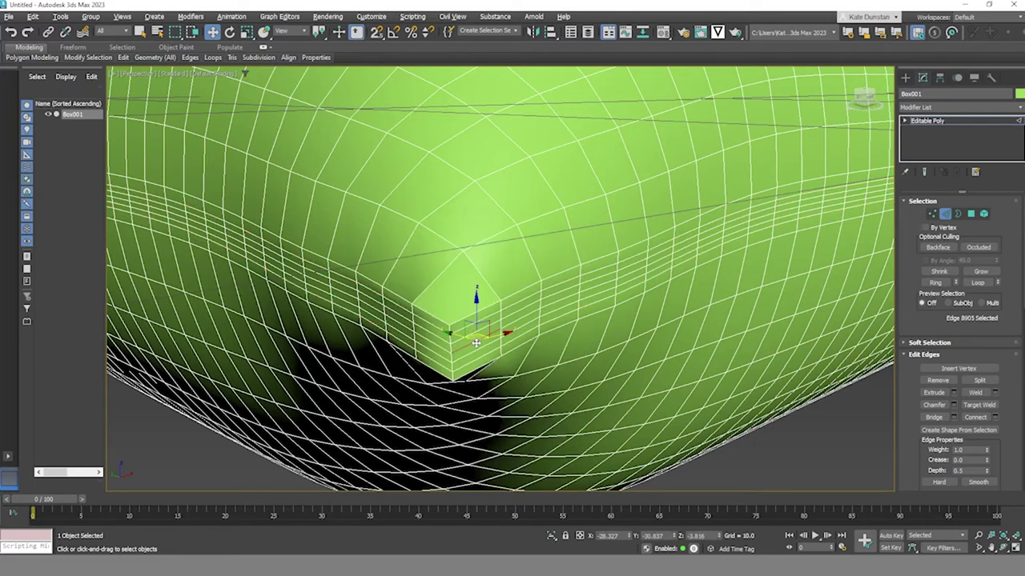
click(937, 284)
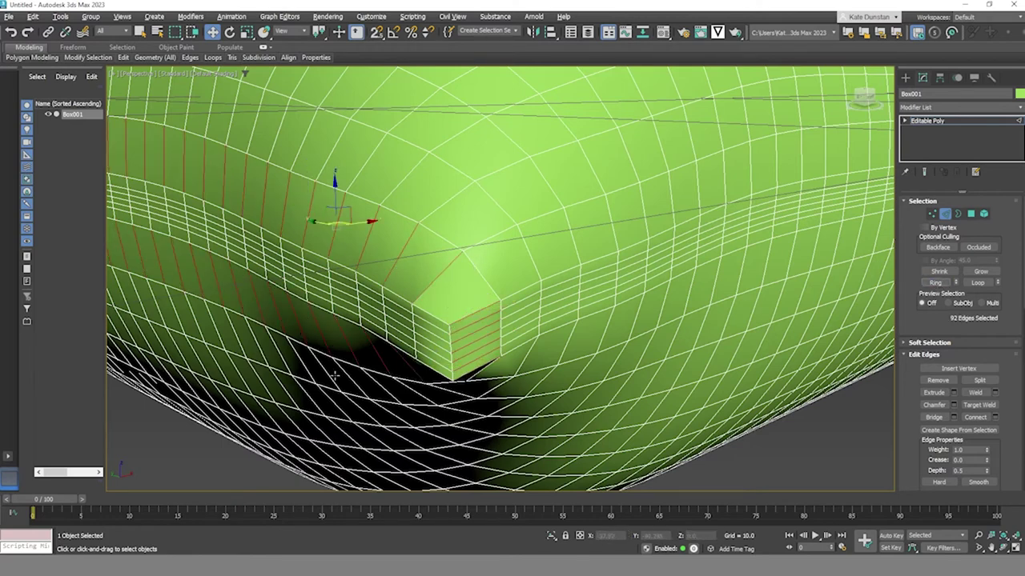
click(977, 283)
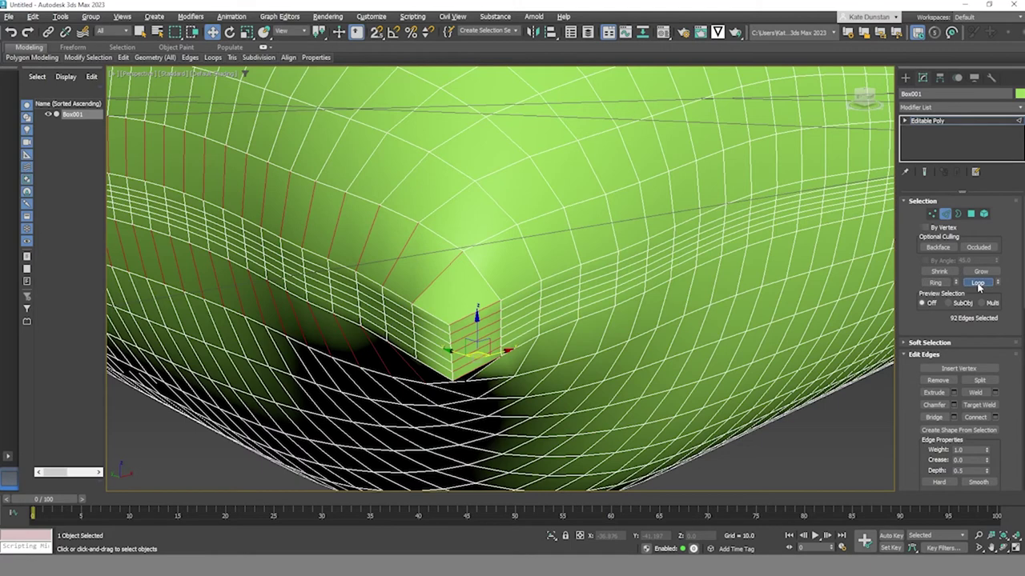
click(934, 282)
click(852, 461)
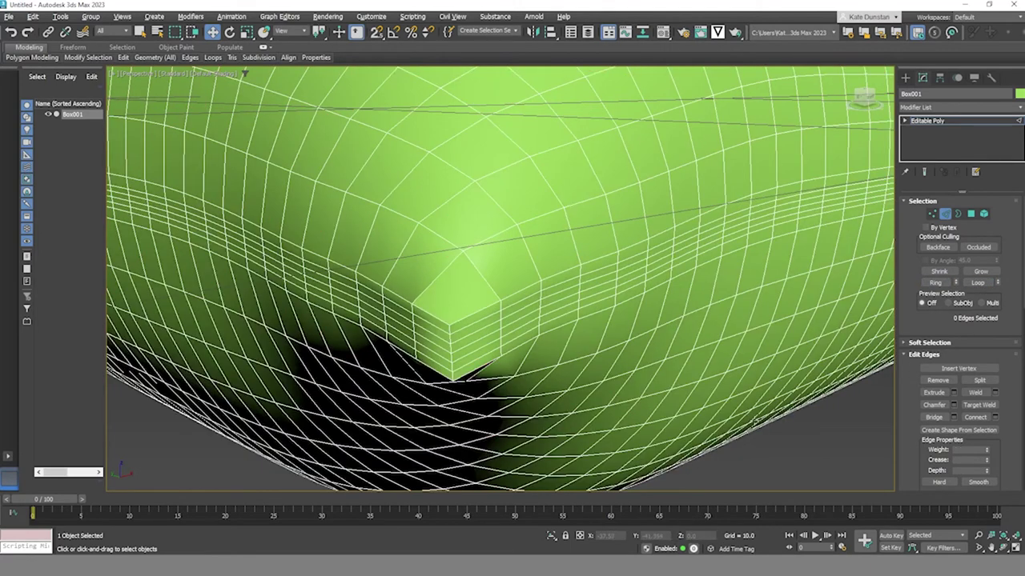
click(474, 345)
click(977, 283)
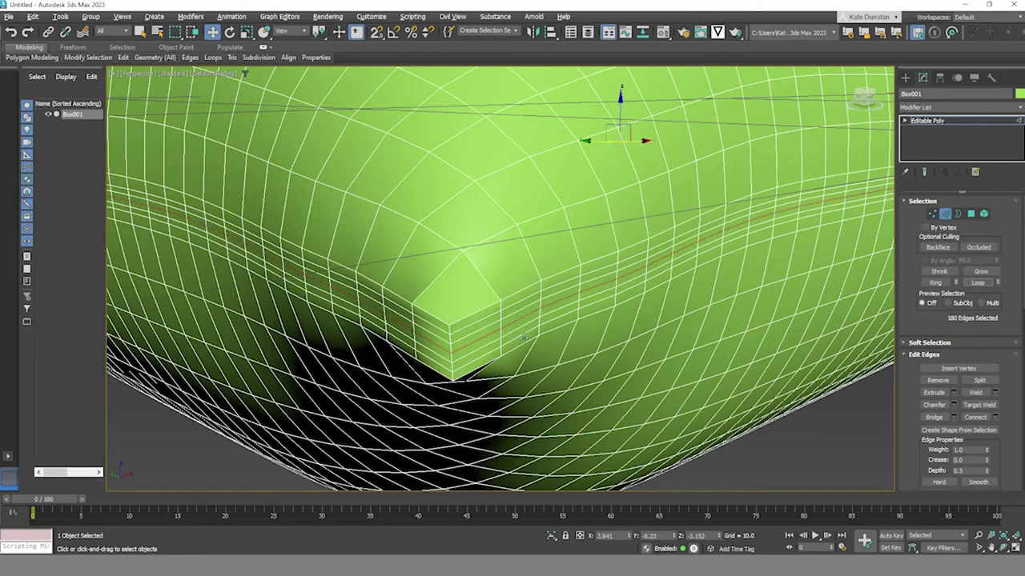
right_click(483, 345)
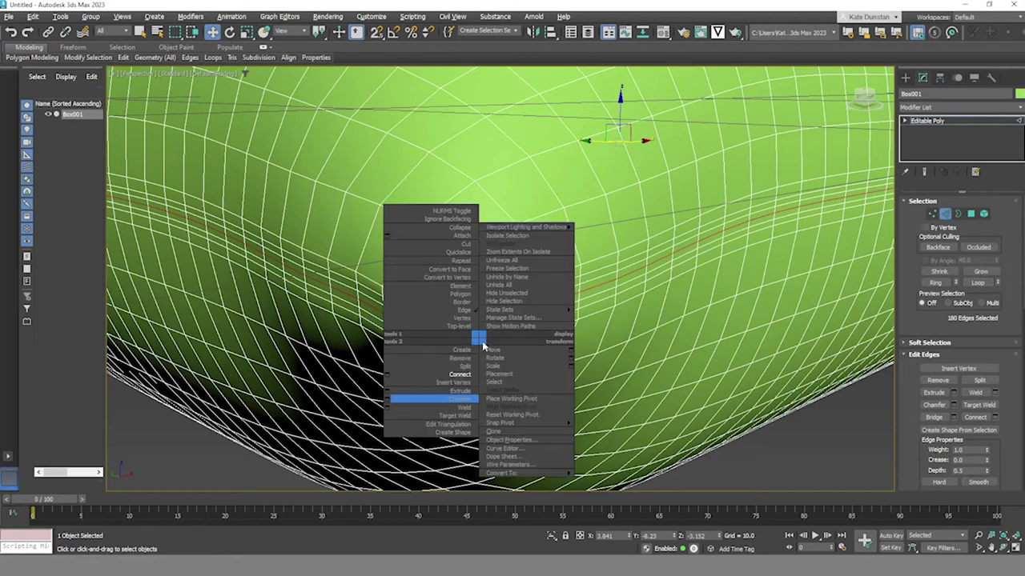
- Extrude the selected seam edges by -0.391, adjusting the extrusion width
click(387, 394)
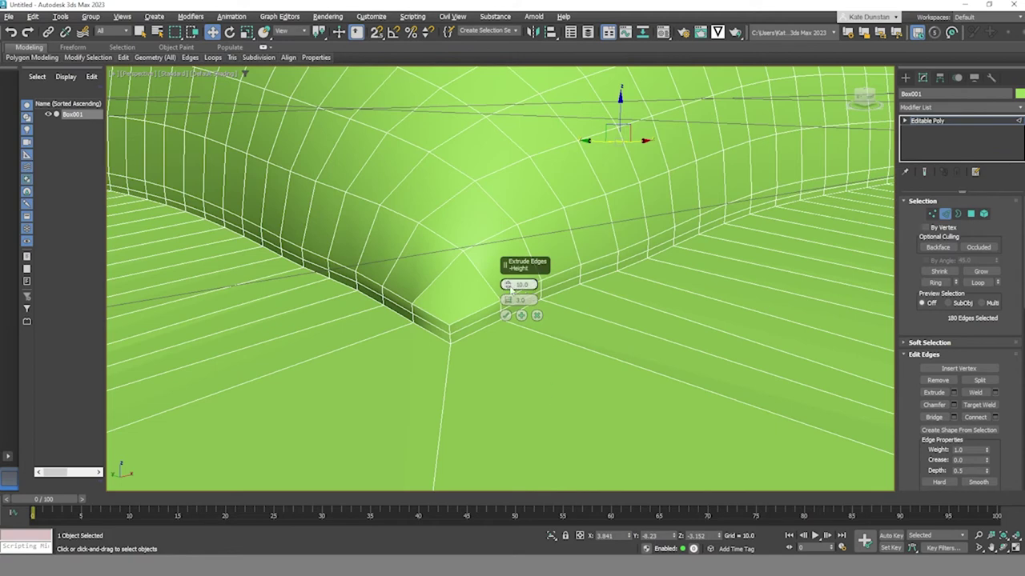
drag(511, 288, 528, 336)
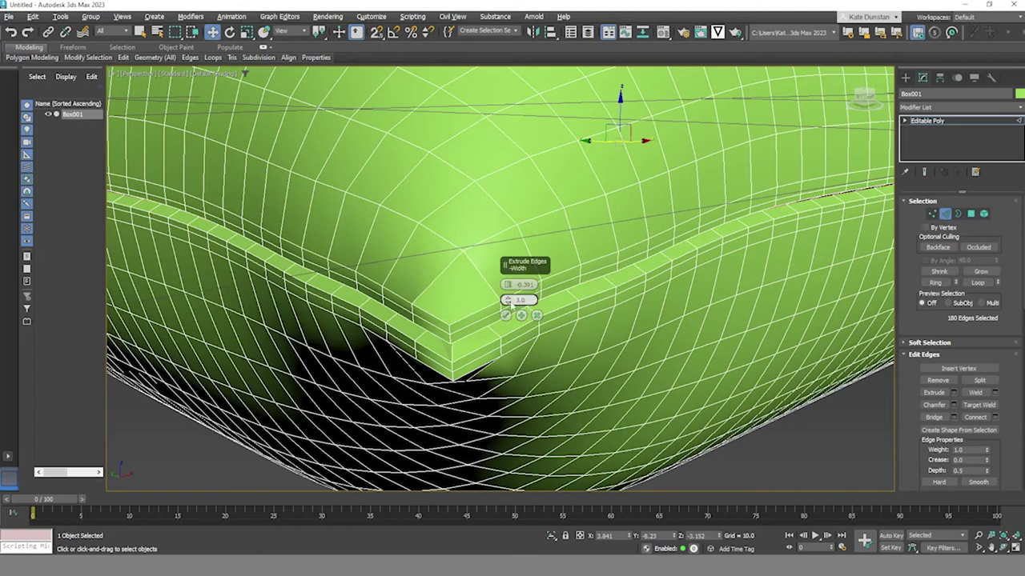
drag(508, 300, 508, 301)
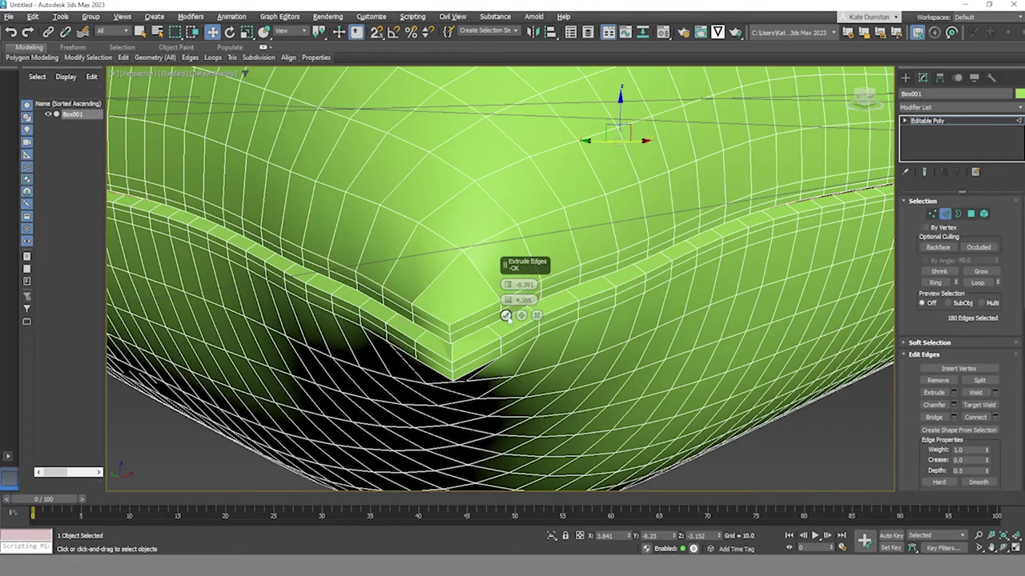
click(506, 316)
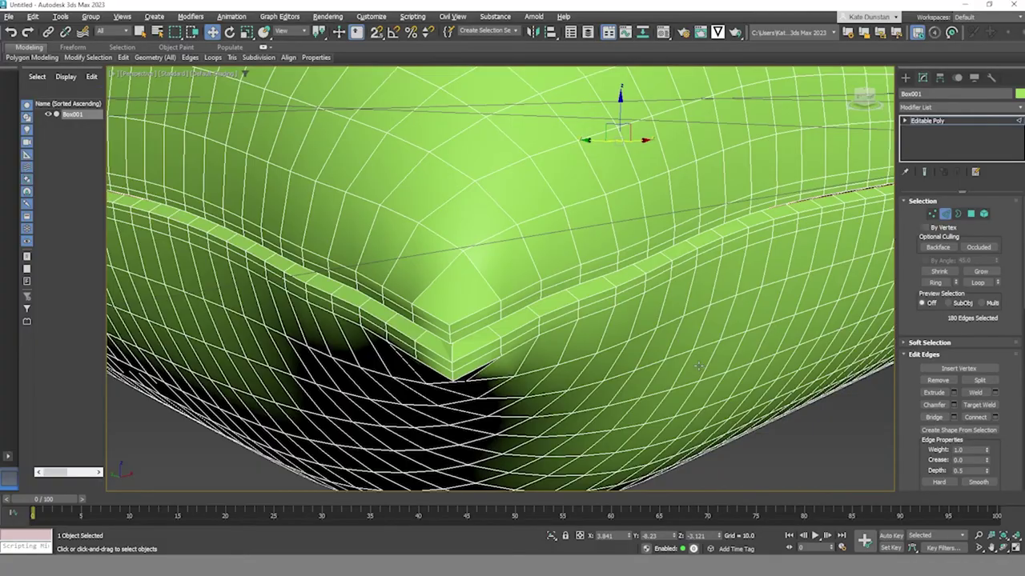
alt+middle_drag(698, 366, 671, 248)
- Zoom out to the whole pillow and turn off the Display Selected wireframe overlay
scroll(688, 373, down, 5)
scroll(671, 249, up, 4)
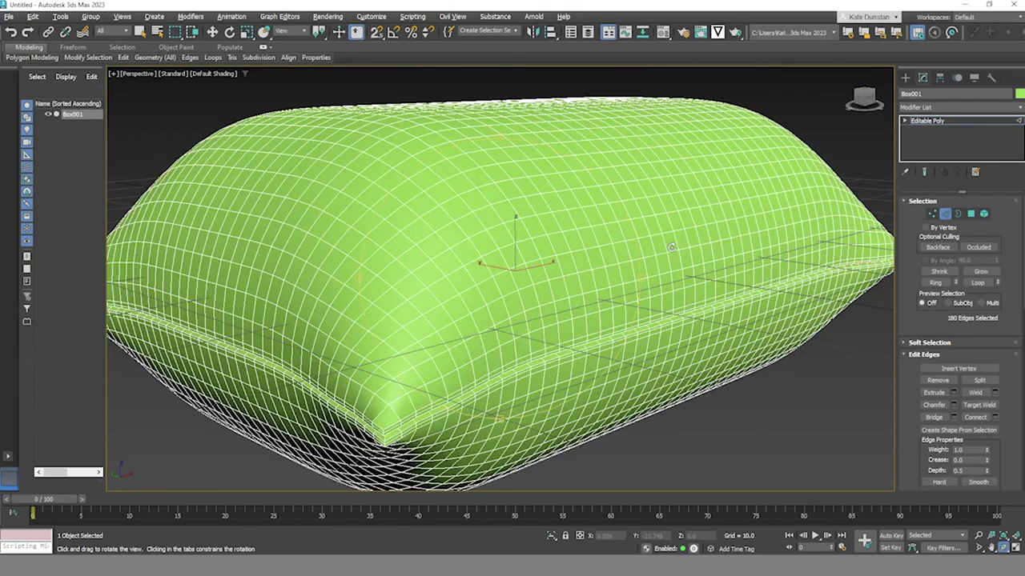
scroll(671, 248, down, 4)
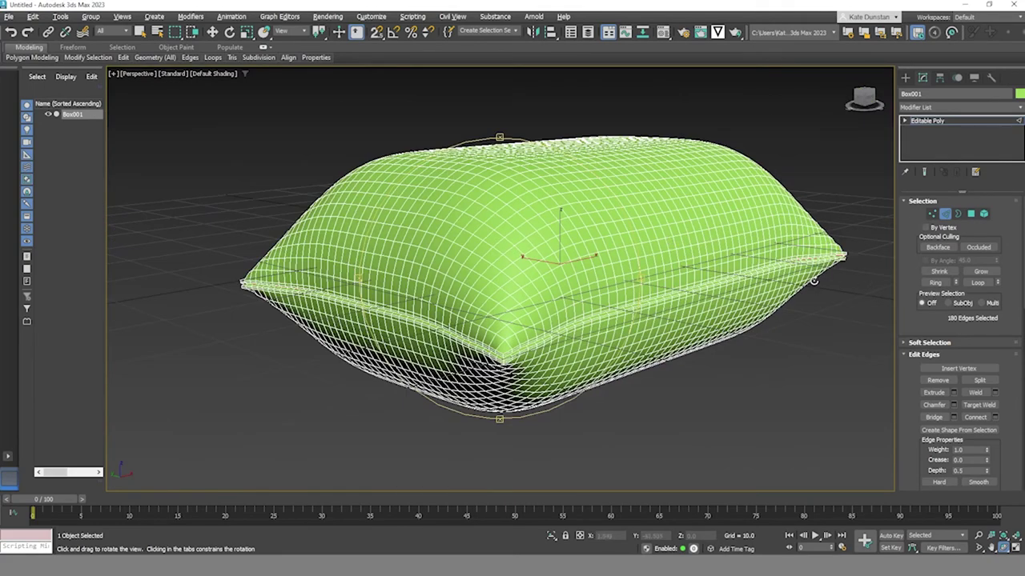
click(217, 74)
mouse_move(254, 214)
click(332, 221)
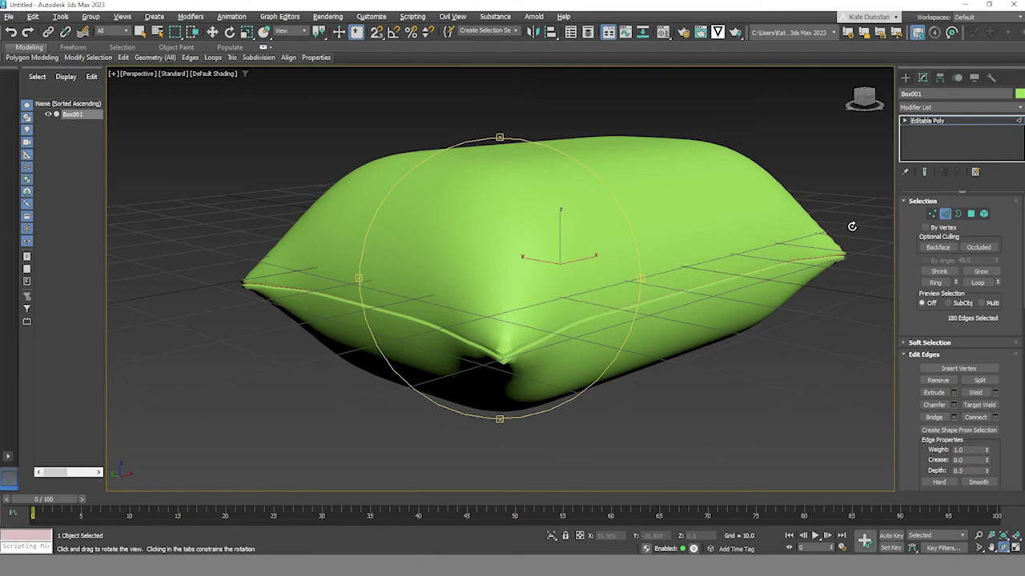
key(w)
click(771, 209)
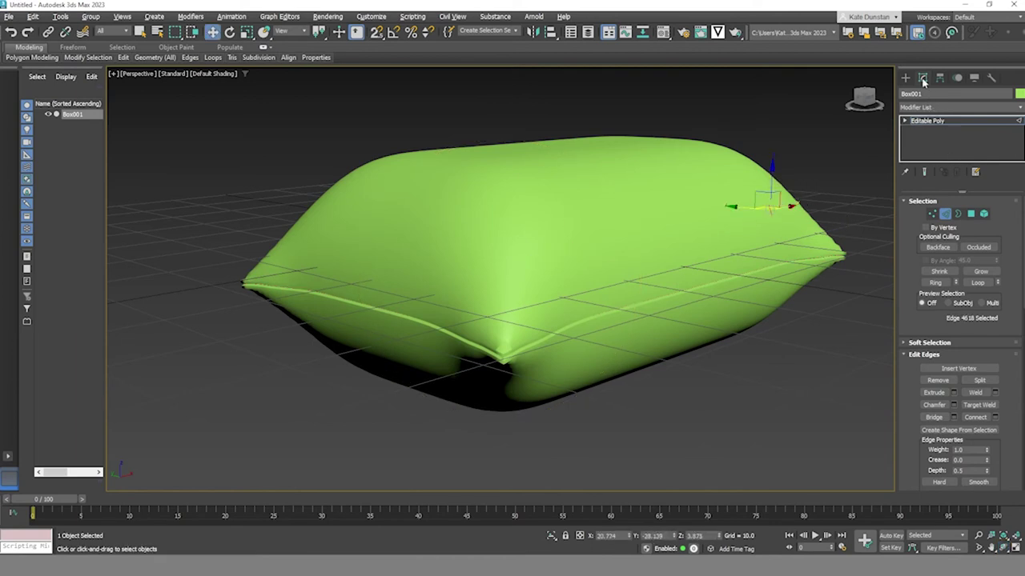
- Add a TurboSmooth modifier above the Editable Poly and set its Iterations to 3
click(944, 108)
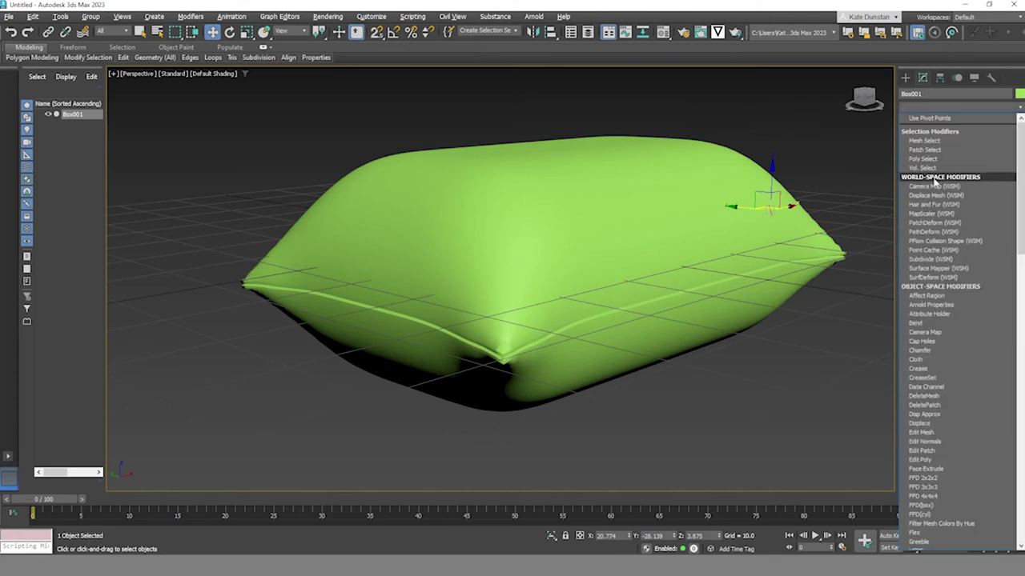
scroll(950, 425, down, 1)
scroll(950, 427, down, 20)
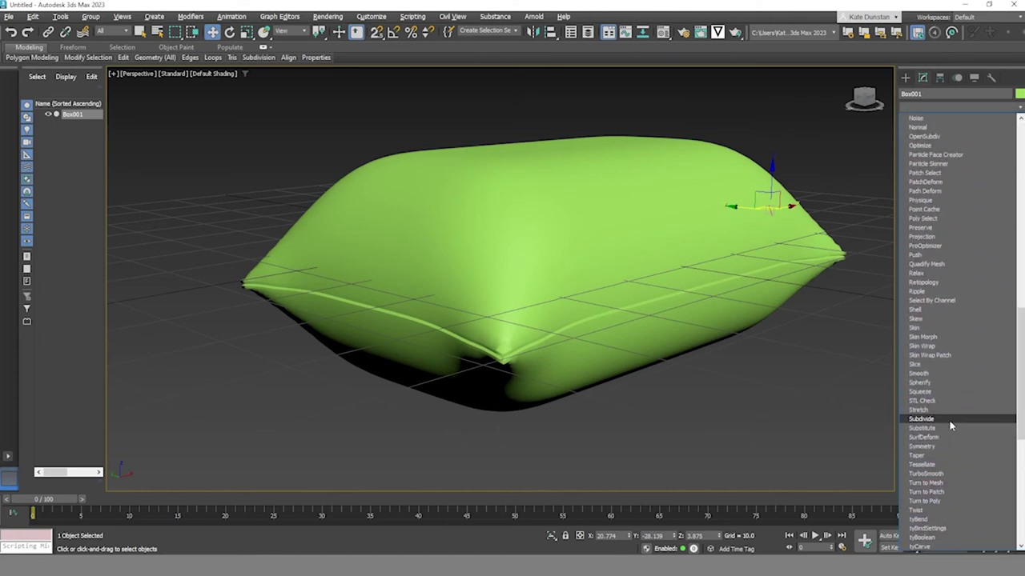
scroll(950, 424, up, 1)
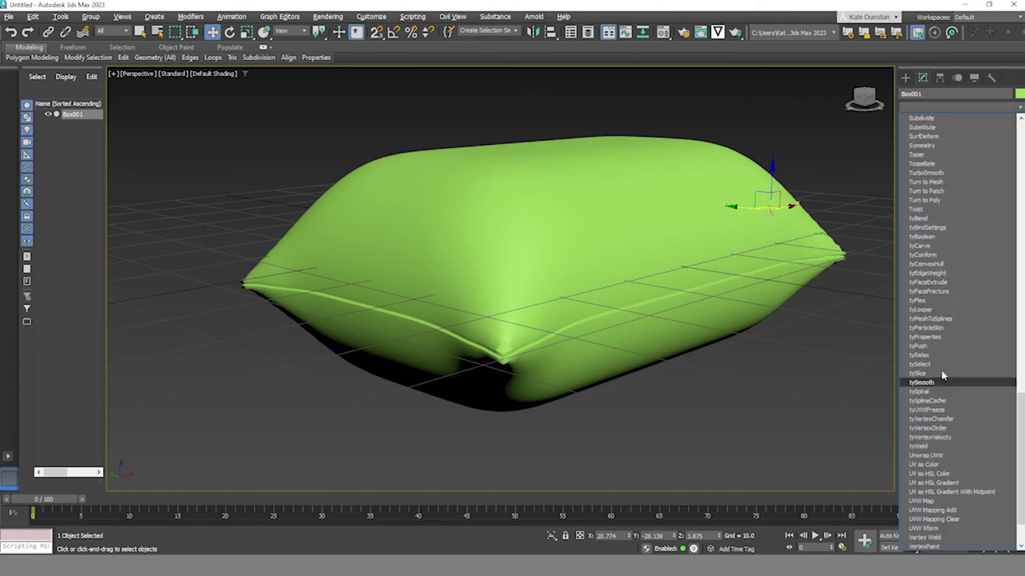
click(944, 173)
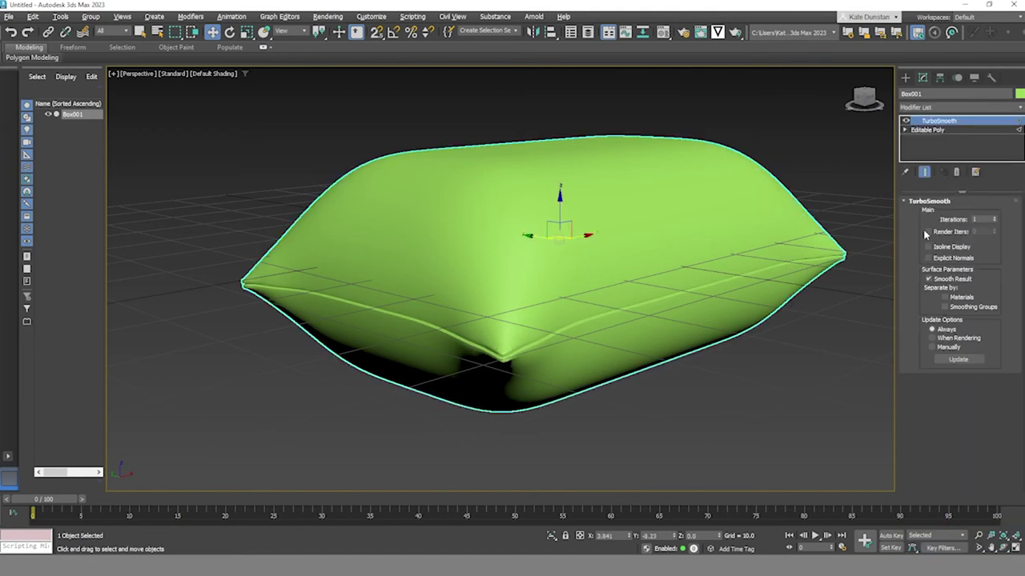
click(993, 218)
scroll(507, 363, up, 6)
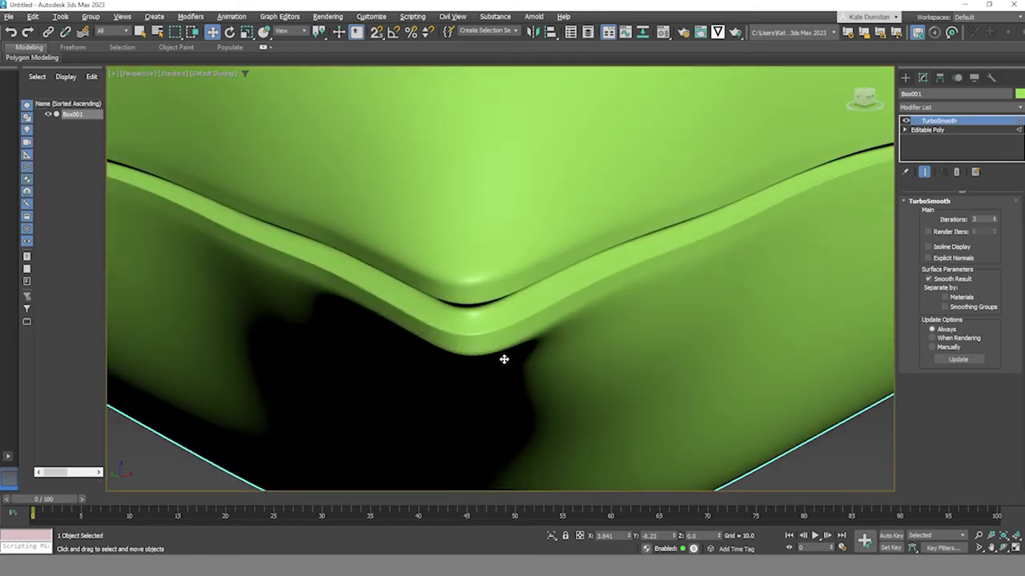
scroll(512, 297, down, 10)
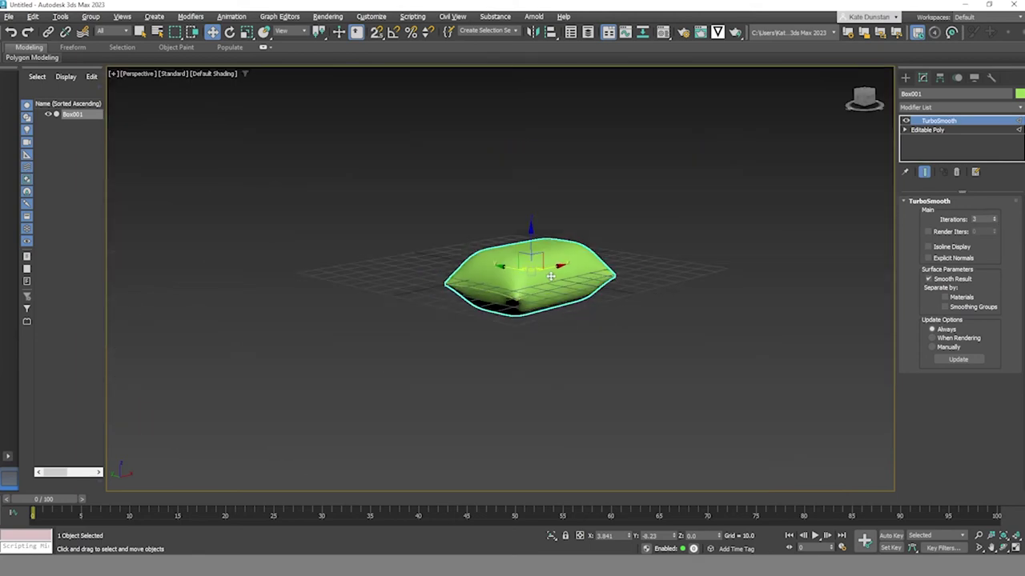
scroll(551, 274, up, 3)
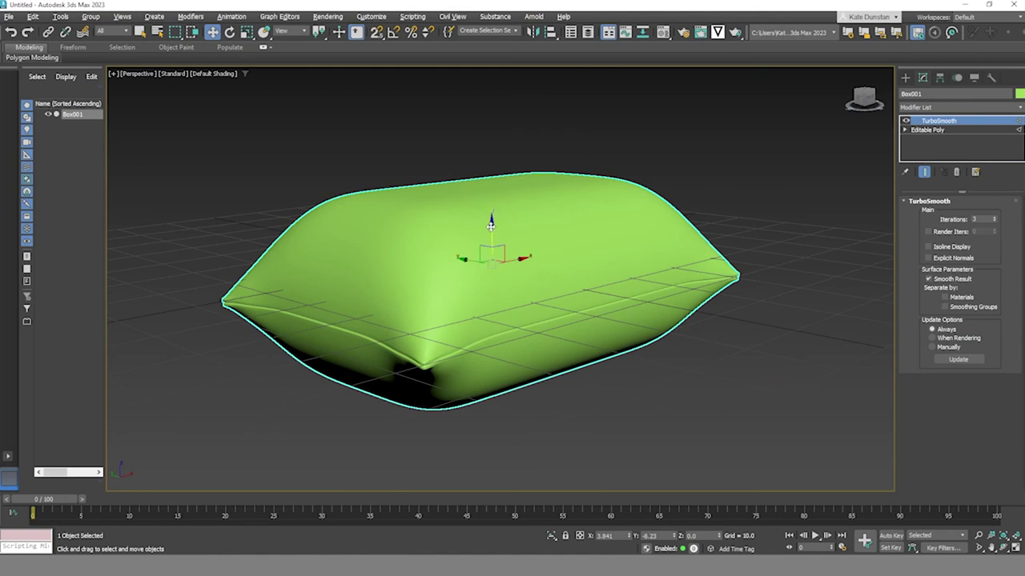
- Lift the pillow straight up along Z off the ground grid and reframe the perspective view
drag(491, 228, 495, 126)
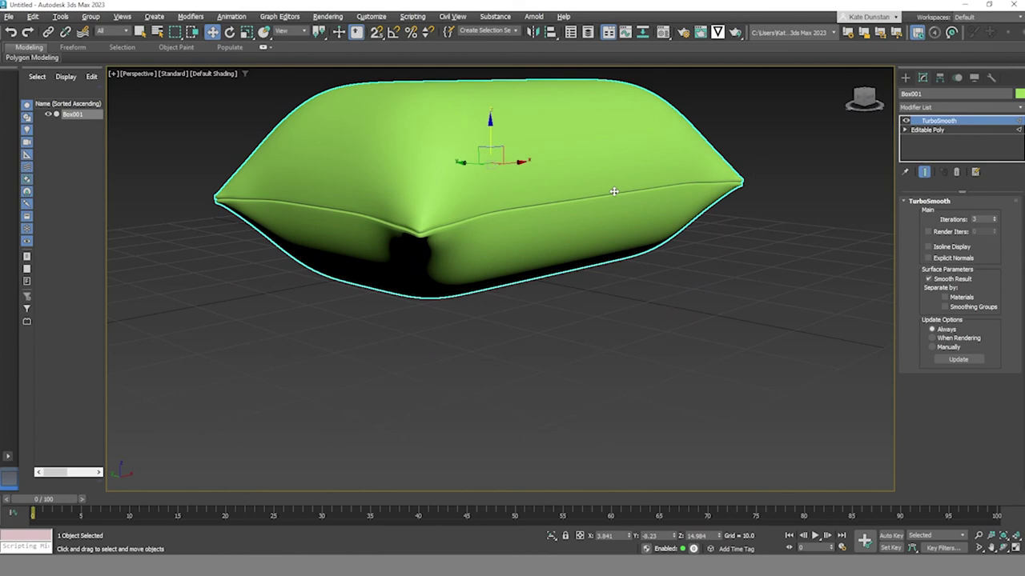
mouse_move(613, 192)
alt+middle_down()
mouse_move(588, 192)
mouse_move(609, 192)
alt+middle_up()
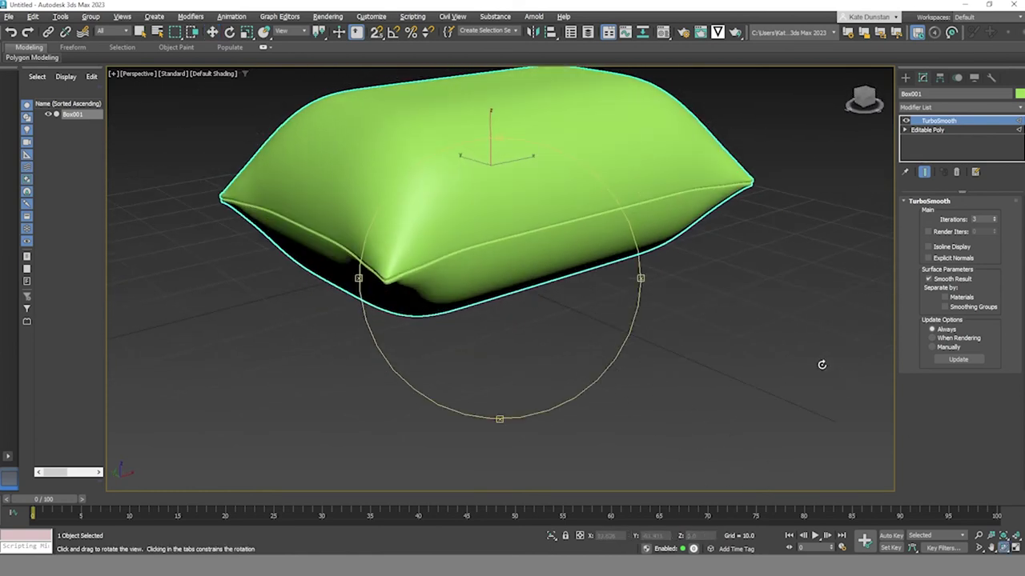
middle_drag(742, 275, 780, 343)
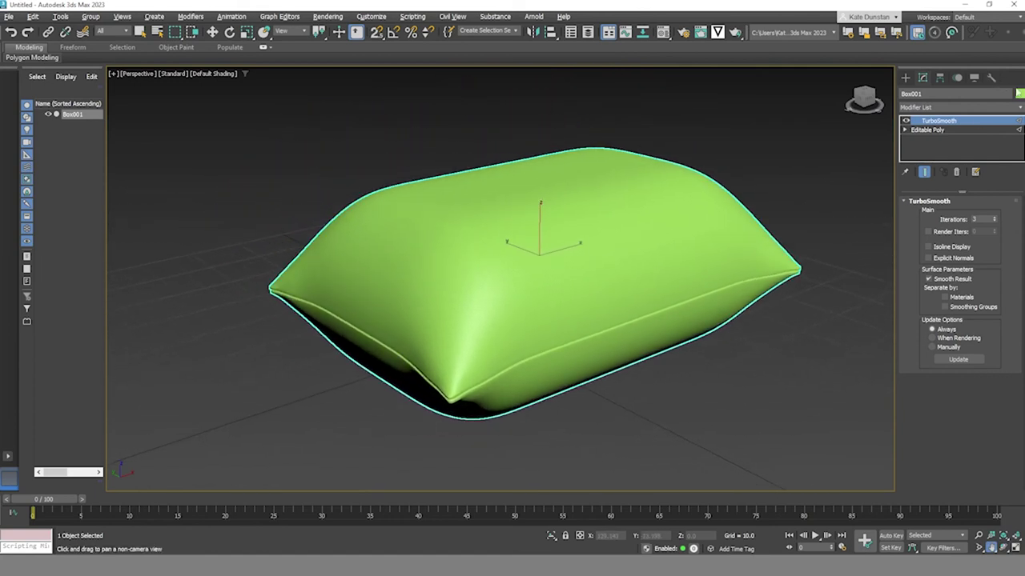
click(1019, 94)
- Change the pillow's object colour from green to a pale light cyan swatch and recentre the view
click(415, 276)
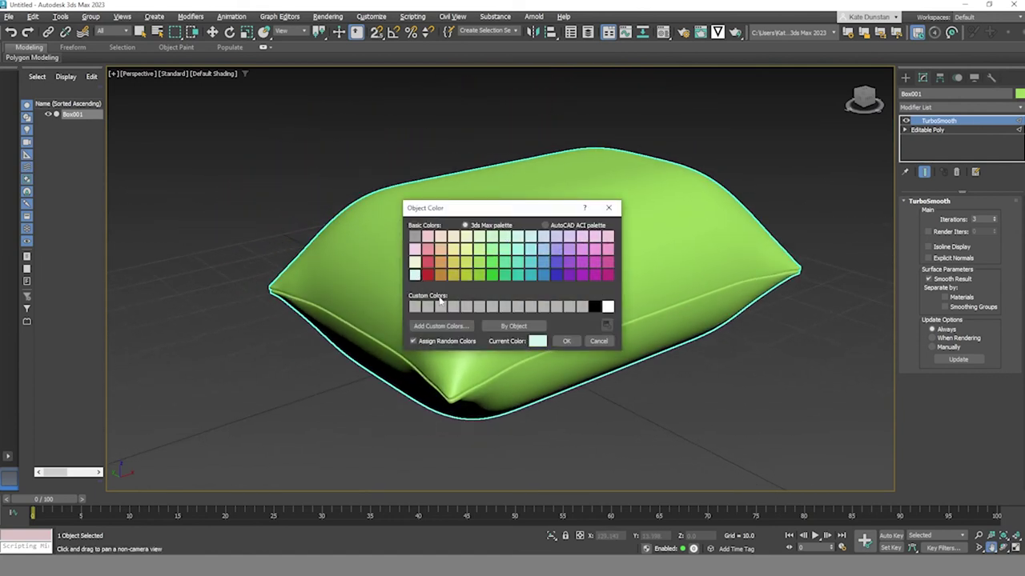
click(565, 341)
middle_drag(630, 293, 651, 299)
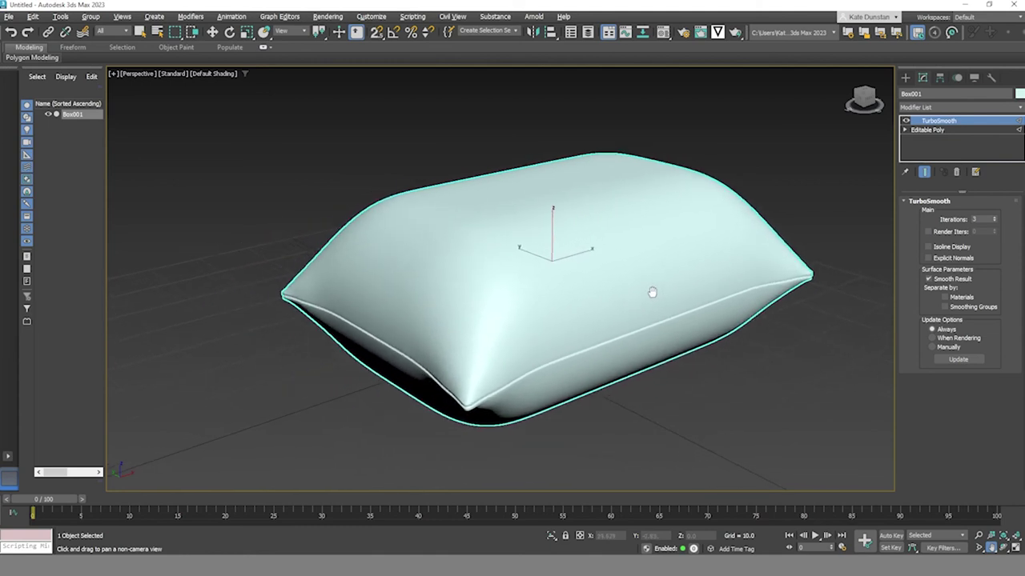